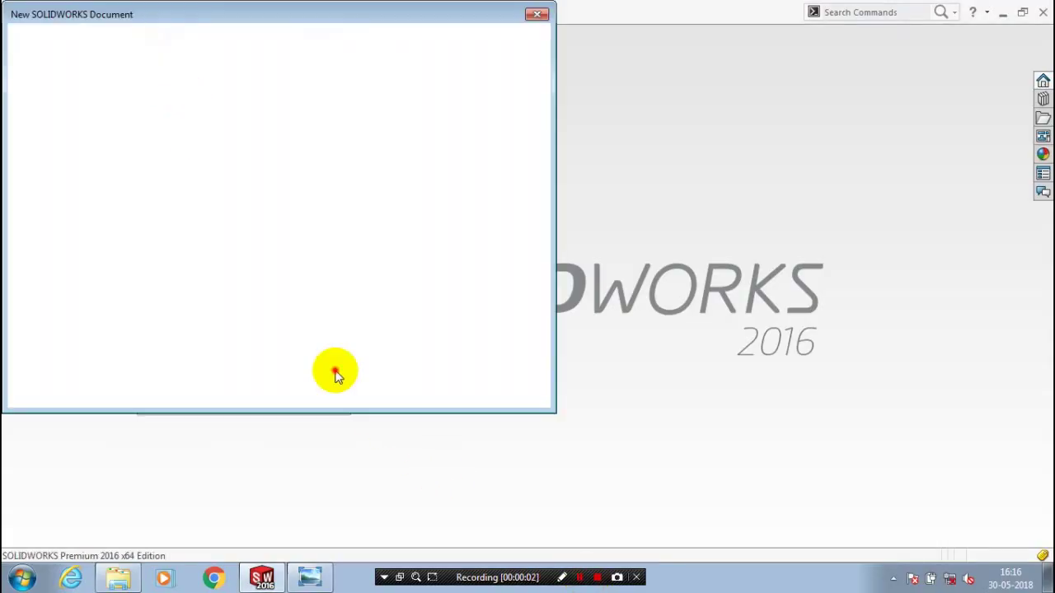
Create a new part document and check the thrust bearing's dimensions in the reference photo
left_click(338, 373)
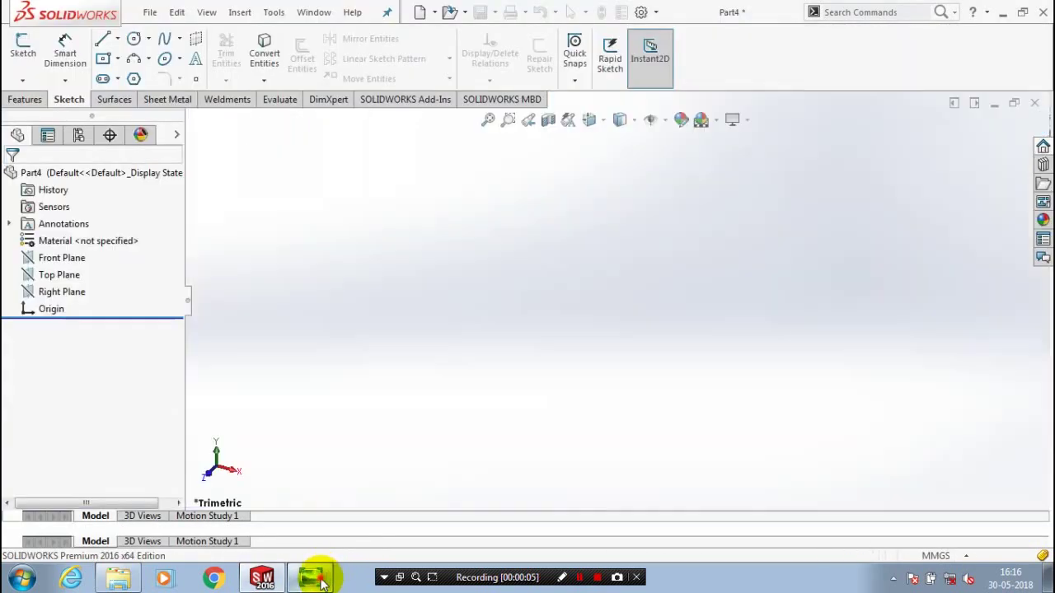
left_click(312, 579)
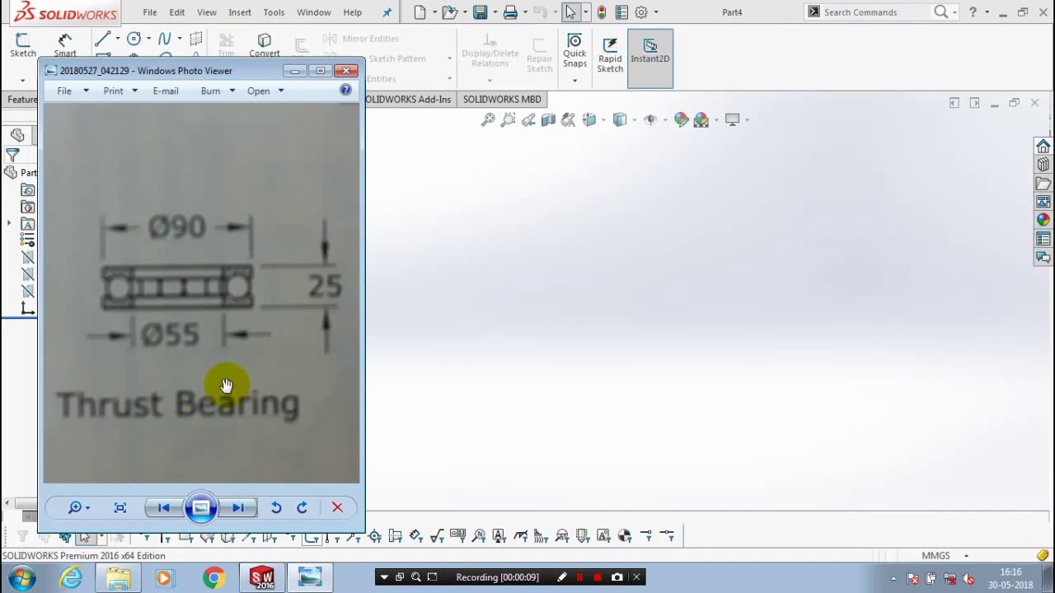
left_click(316, 73)
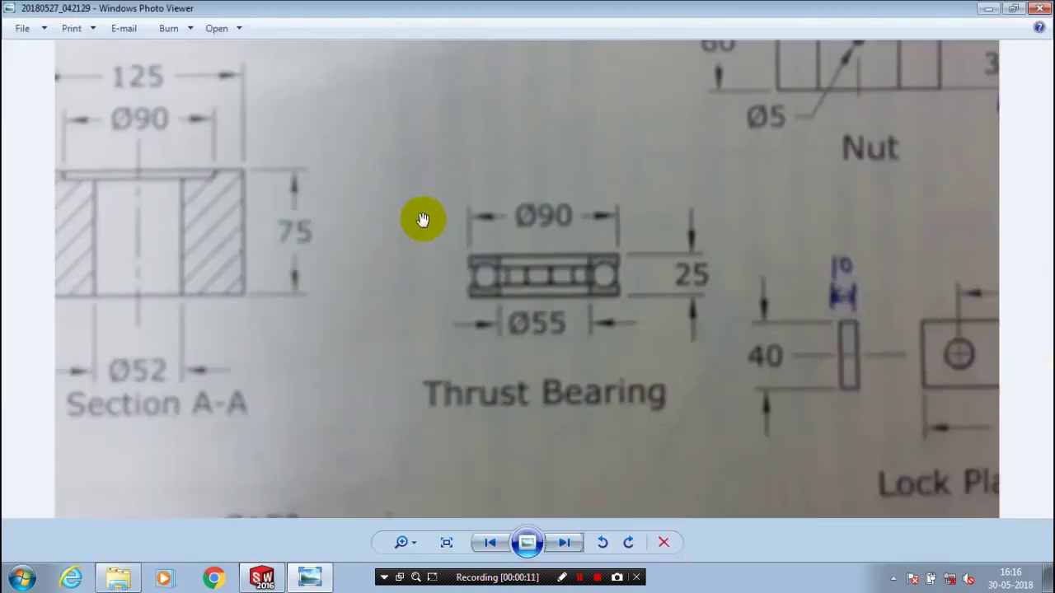
scroll(583, 310, "up", 2)
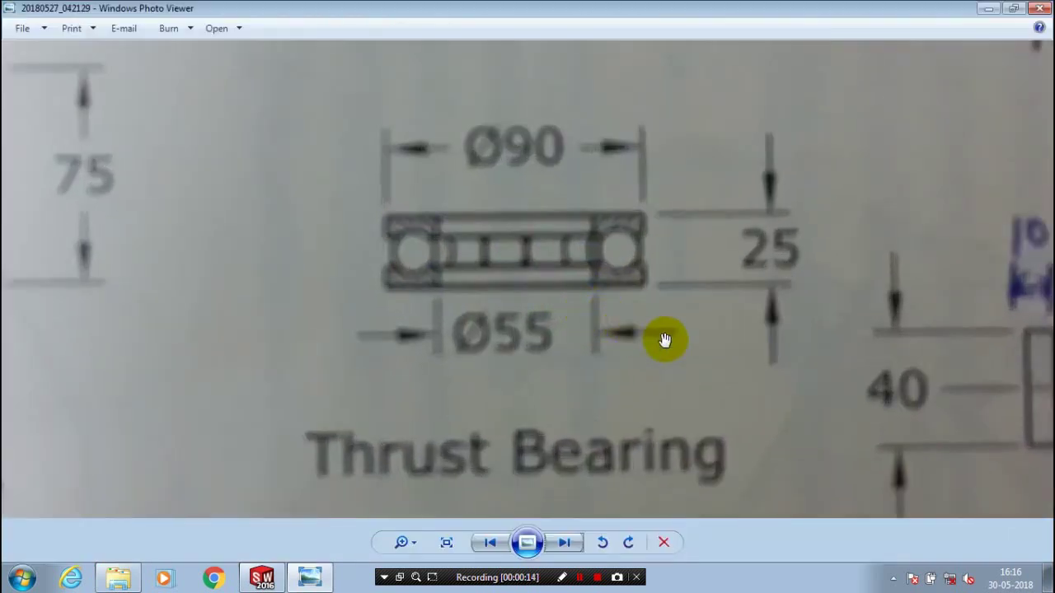
scroll(622, 330, "up", 1)
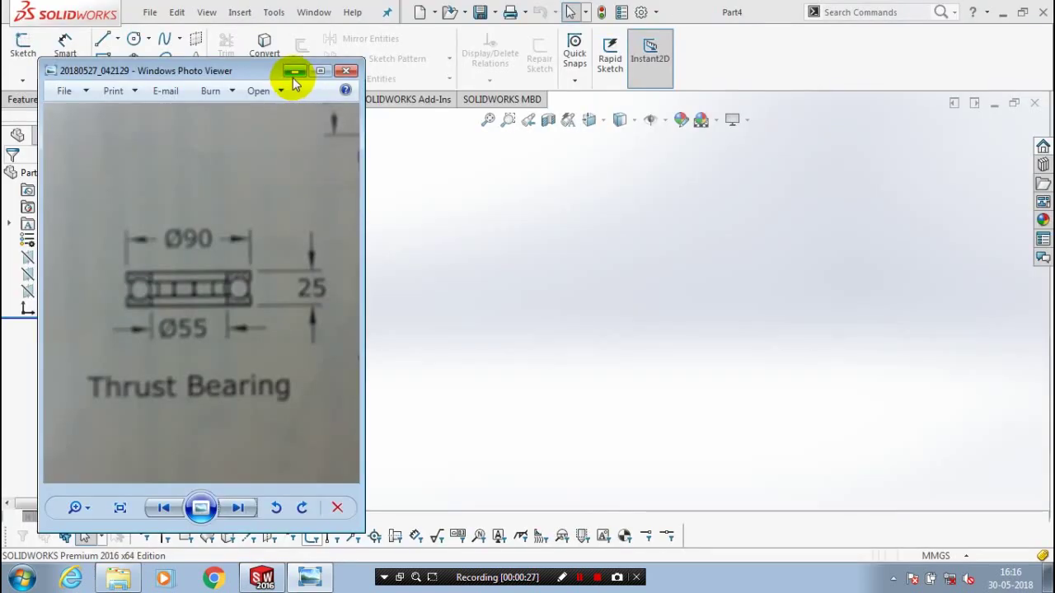
left_click(292, 77)
Start a sketch on the Front Plane and draw a vertical construction centerline passing through the origin
right_click(66, 258)
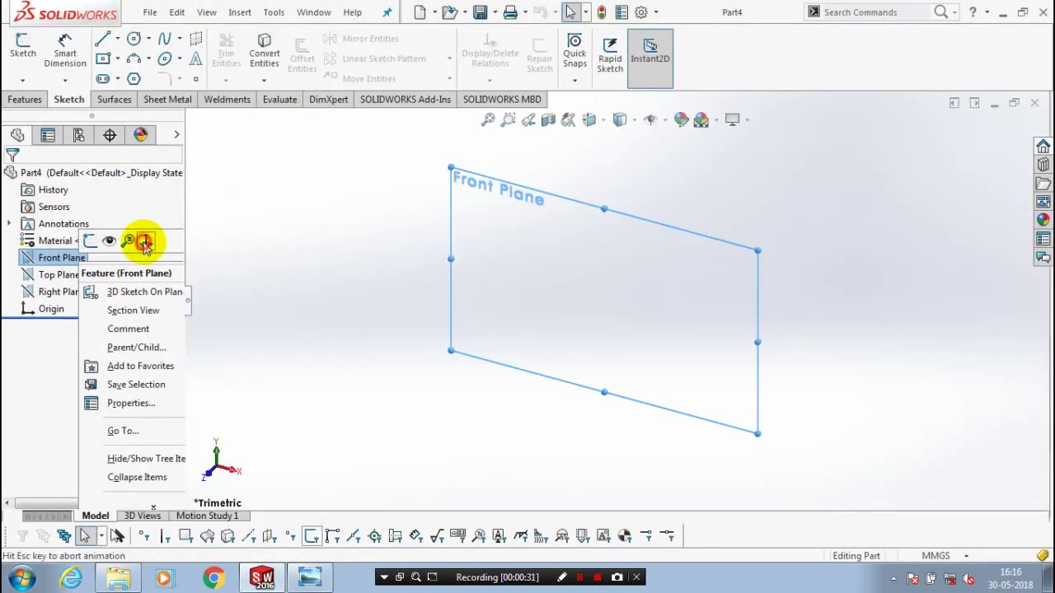
left_click(145, 241)
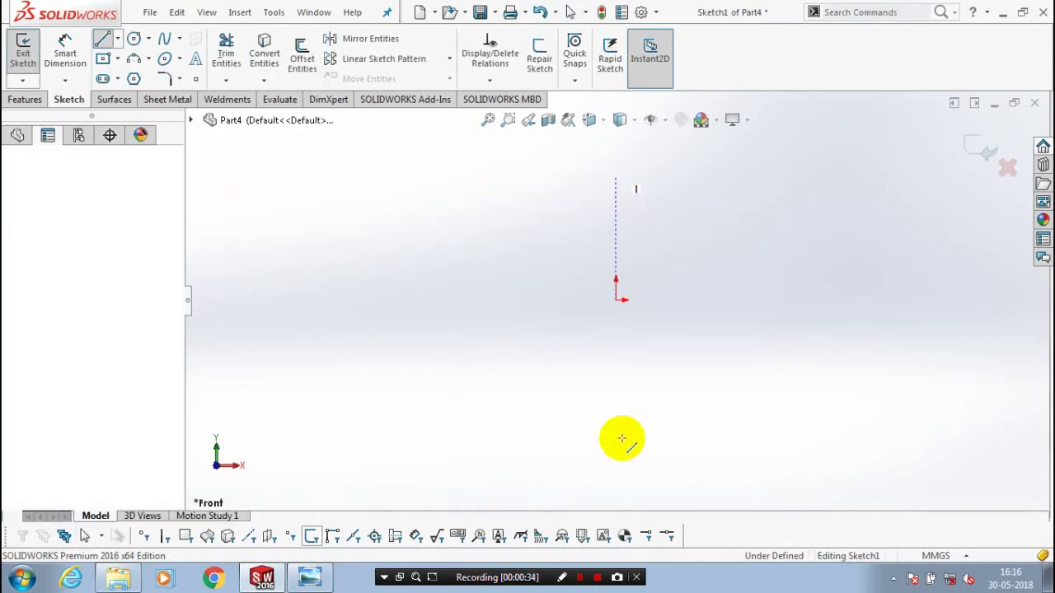
left_click(618, 435)
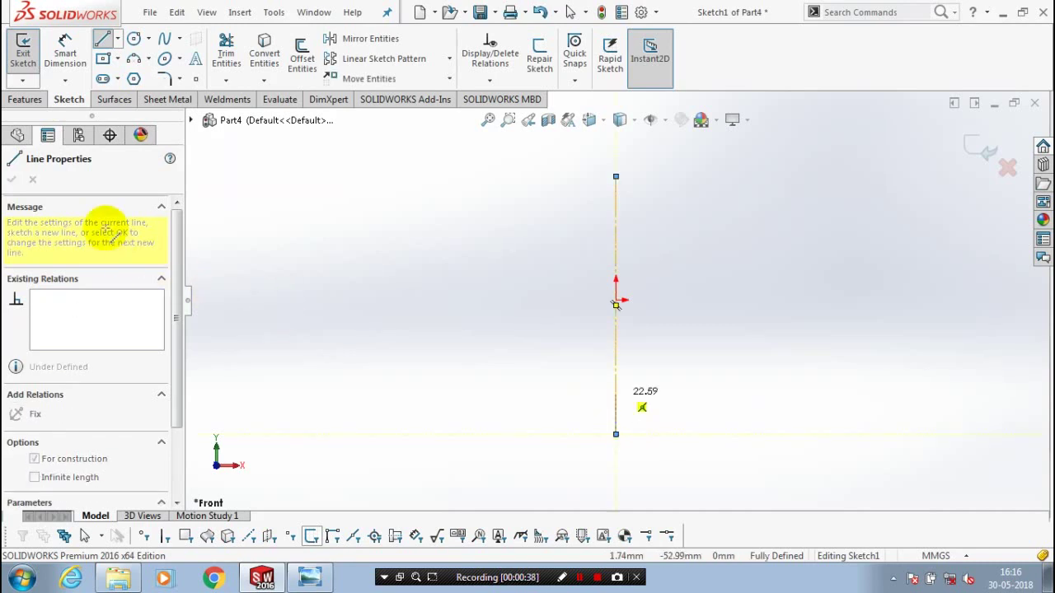
double_click(13, 180)
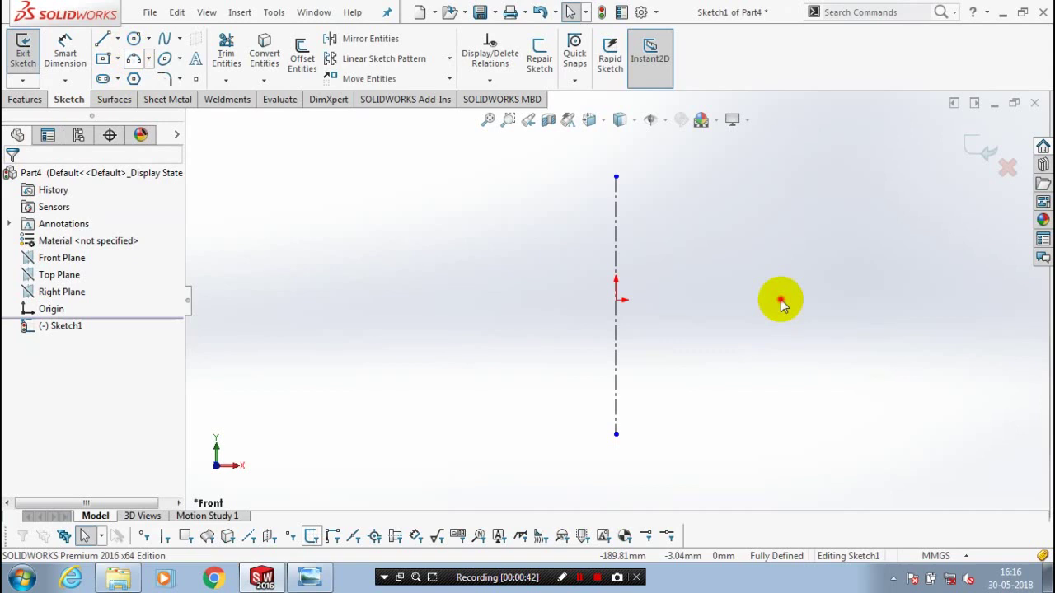
Sketch a circle to the right of the centerline, level with the origin, and dimension its diameter as 16 mm
right_click_drag(781, 299, 795, 300)
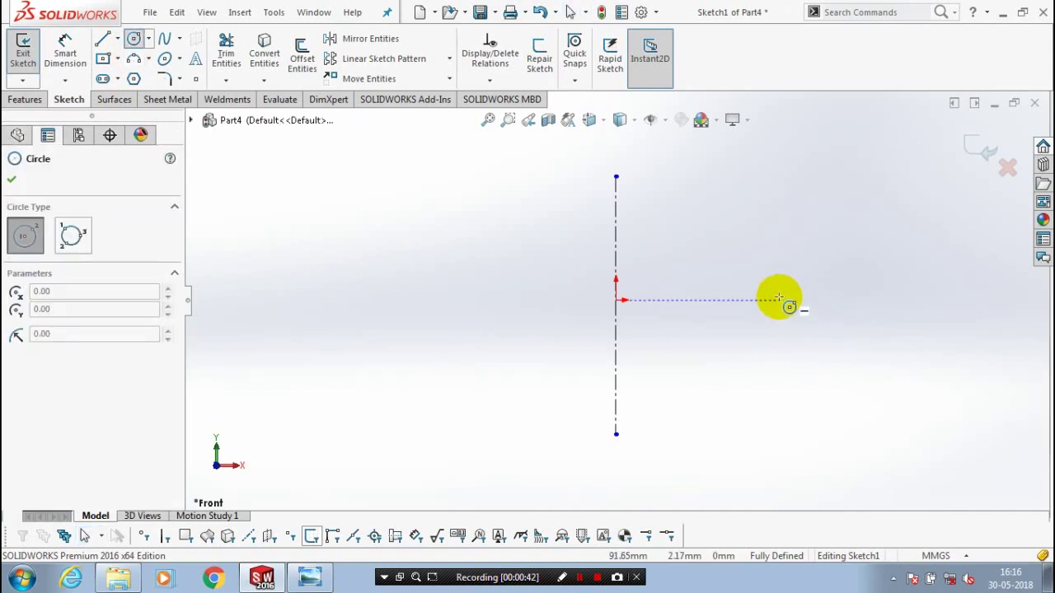
left_click(778, 300)
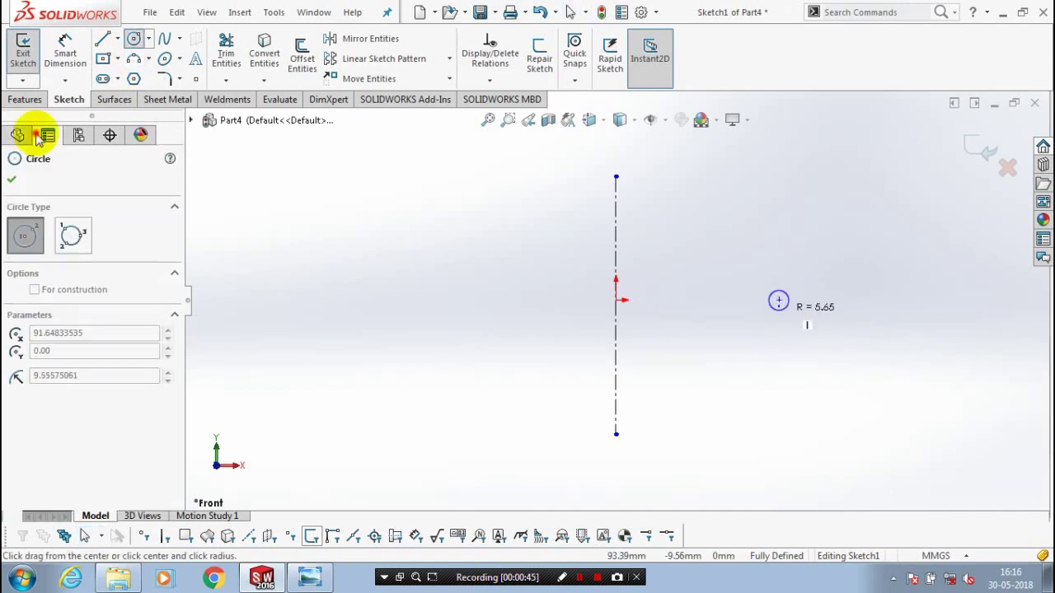
left_click(65, 51)
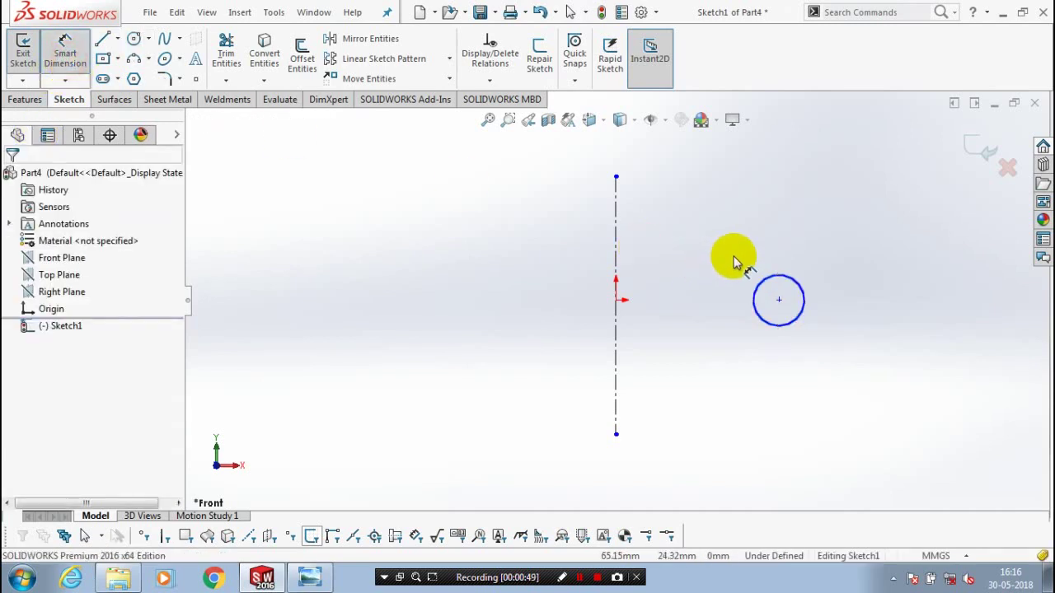
left_click(765, 283)
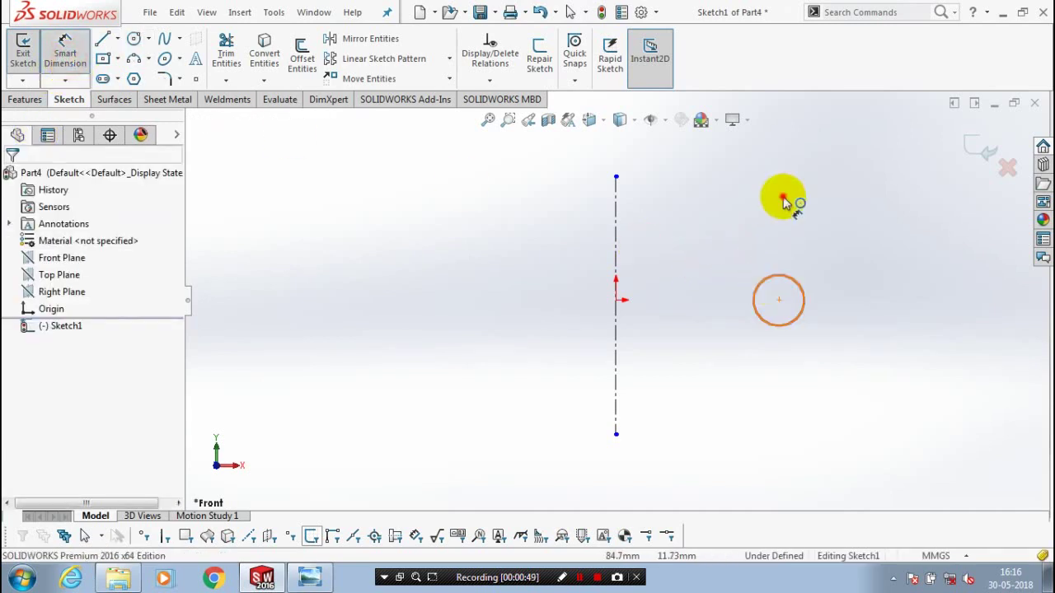
left_click(781, 181)
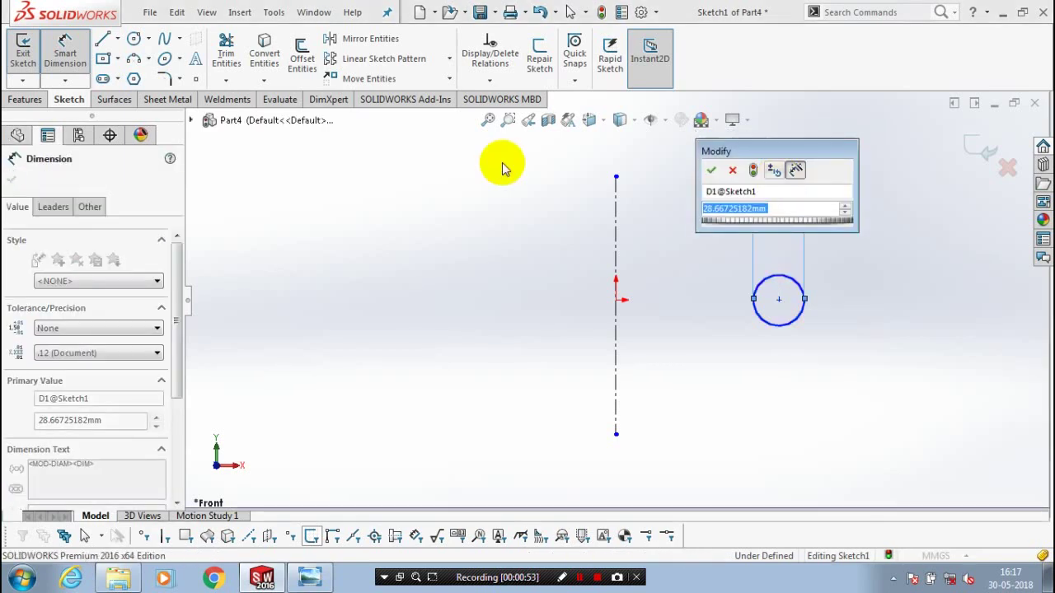
type("16")
key("Return")
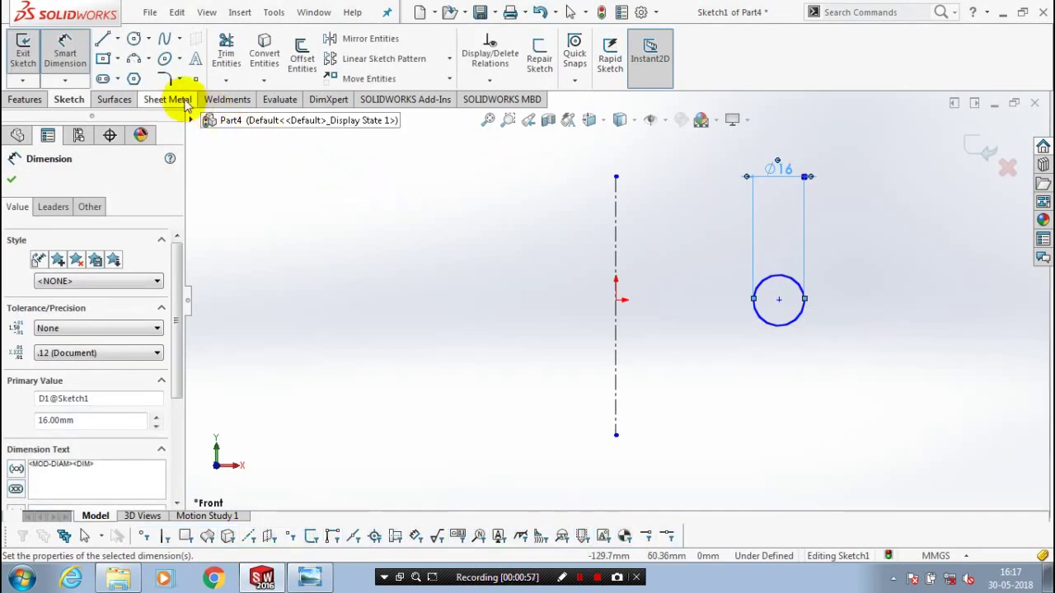
key("Escape")
Draw a center rectangle about 16 by 21.33 mm around the circle, centered on the circle's center point
left_click(117, 59)
left_click(129, 97)
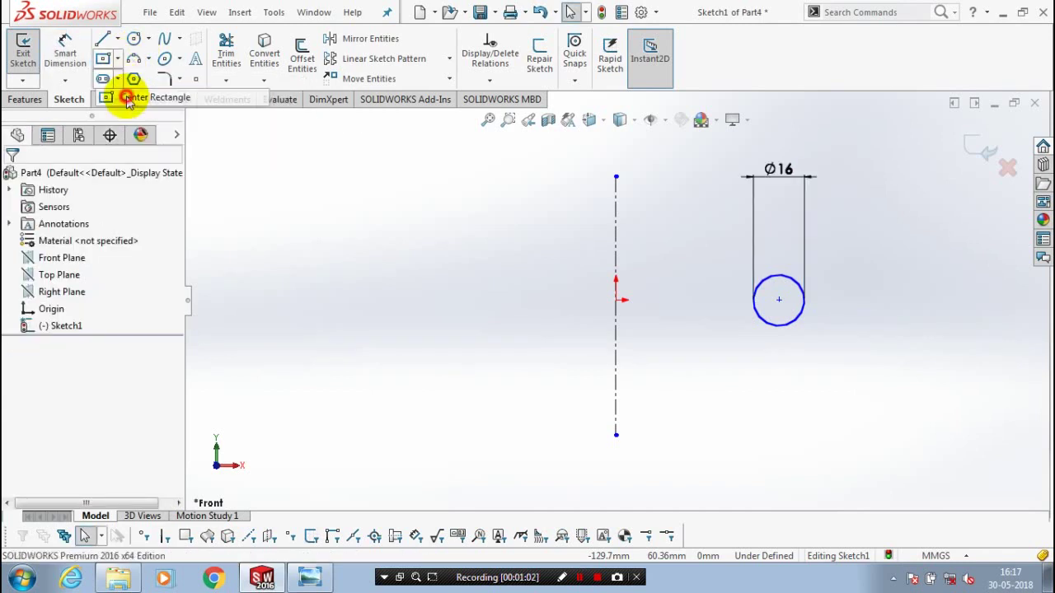
left_click(779, 299)
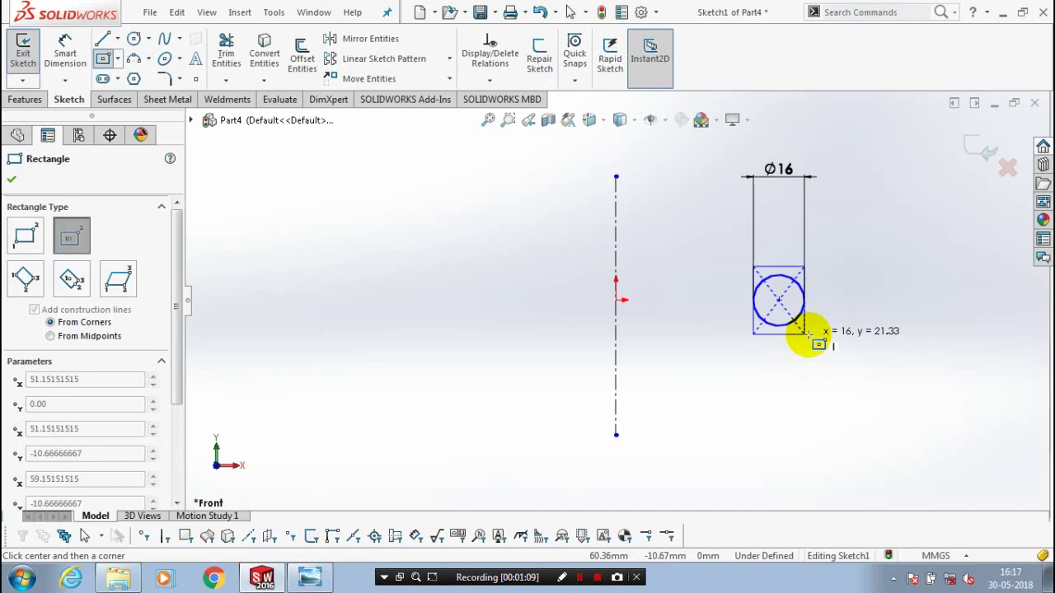
left_click(806, 334)
left_click(13, 180)
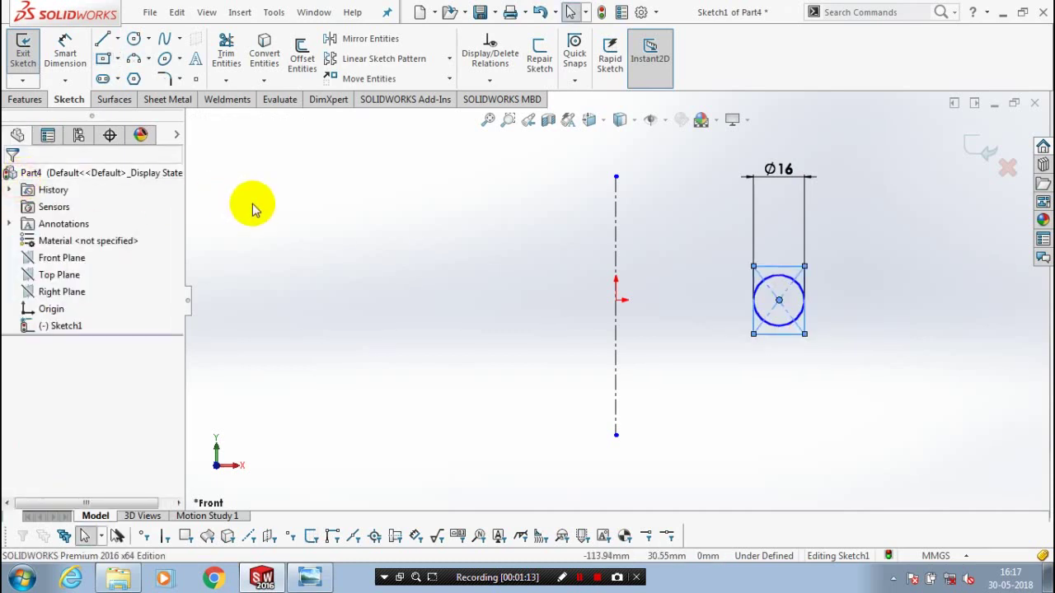
left_click(270, 223)
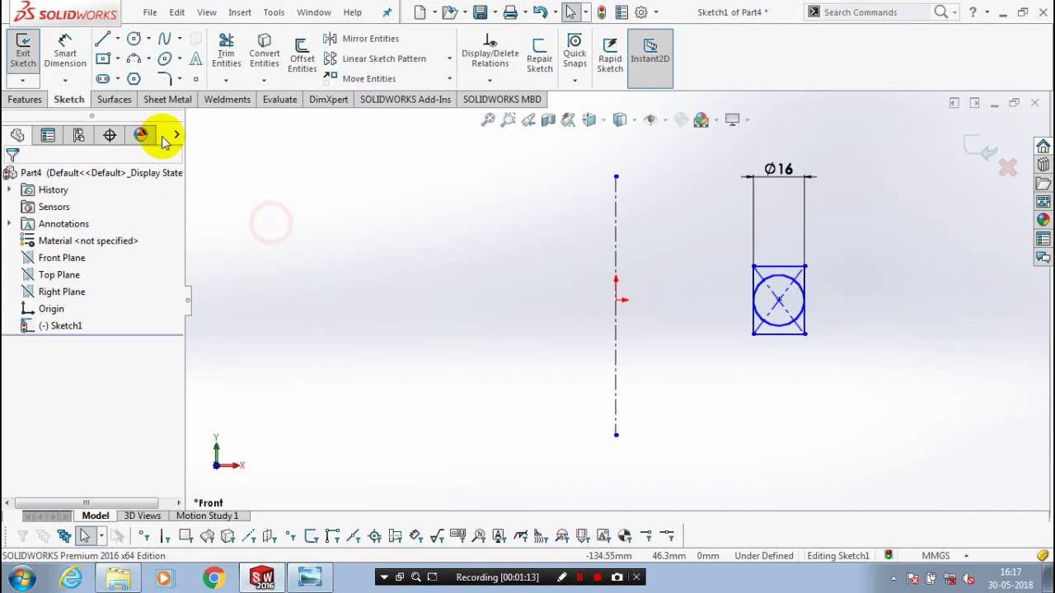
Dimension the rectangle's height as 25 mm
key("d")
left_click(806, 284)
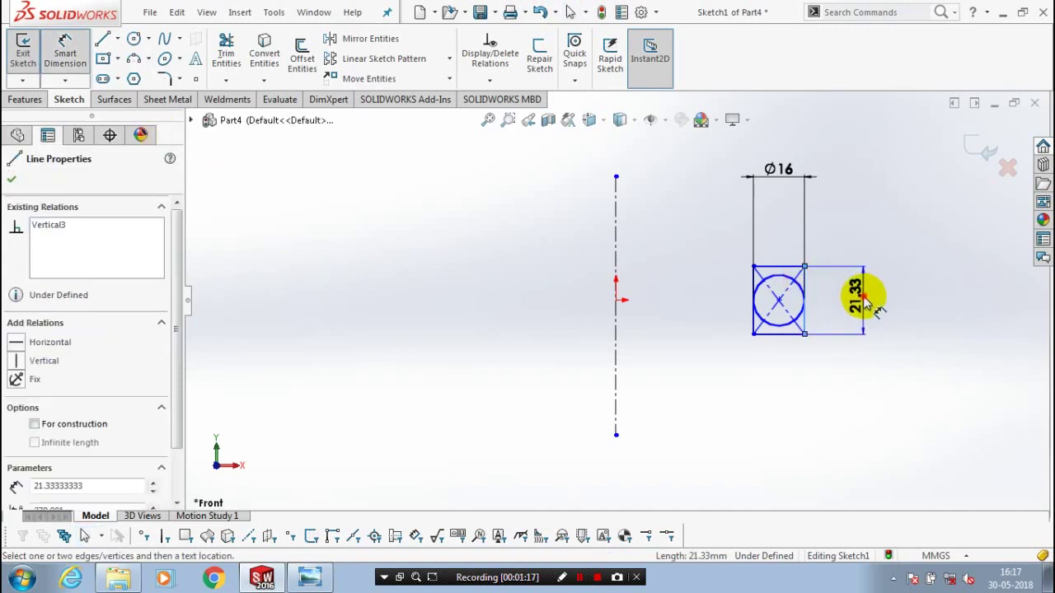
left_click(864, 298)
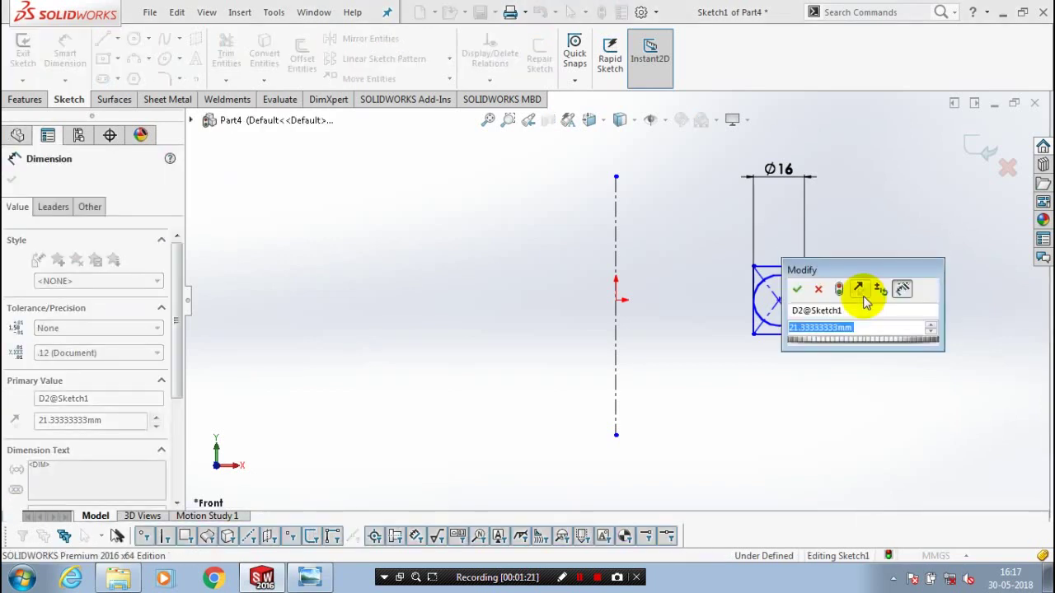
type("2")
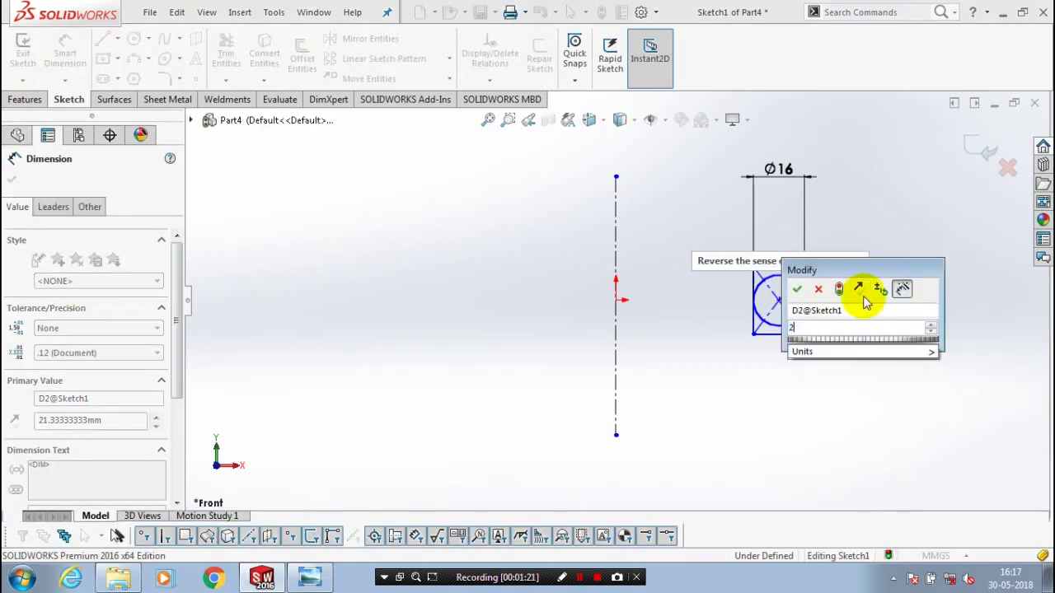
type("5")
key("Return")
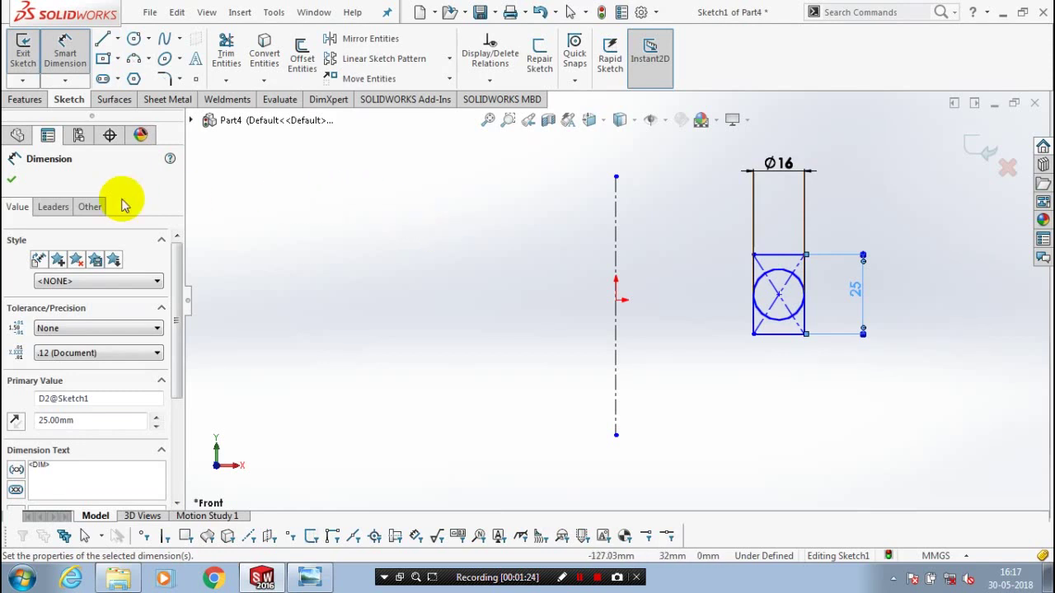
Dimension the distance from the centerline to the rectangle's near vertical side as 27.5 mm
left_click(616, 259)
left_click(753, 277)
left_click(694, 298)
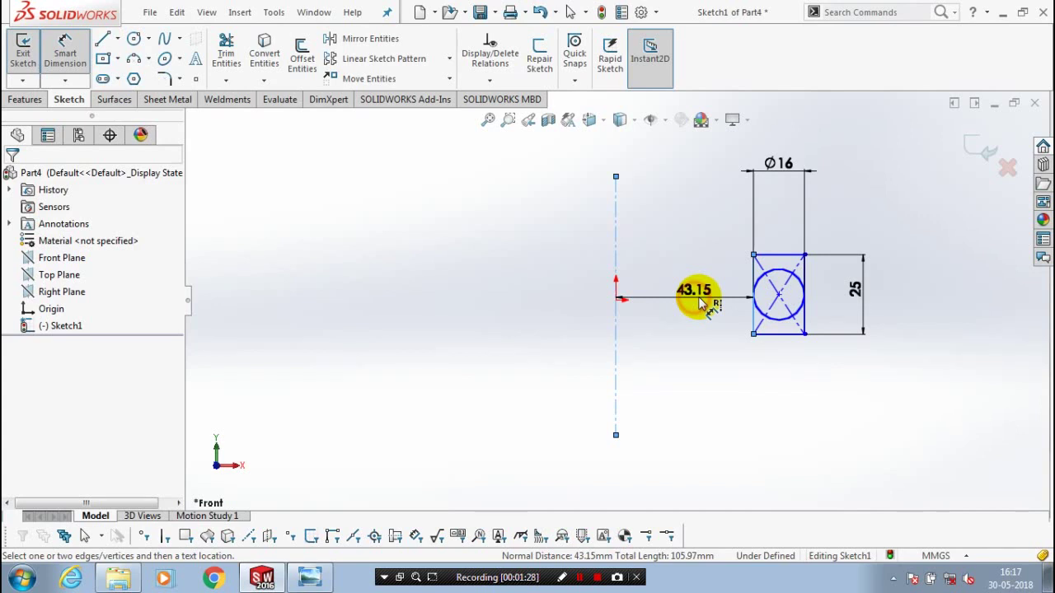
left_click(698, 303)
type("2 ")
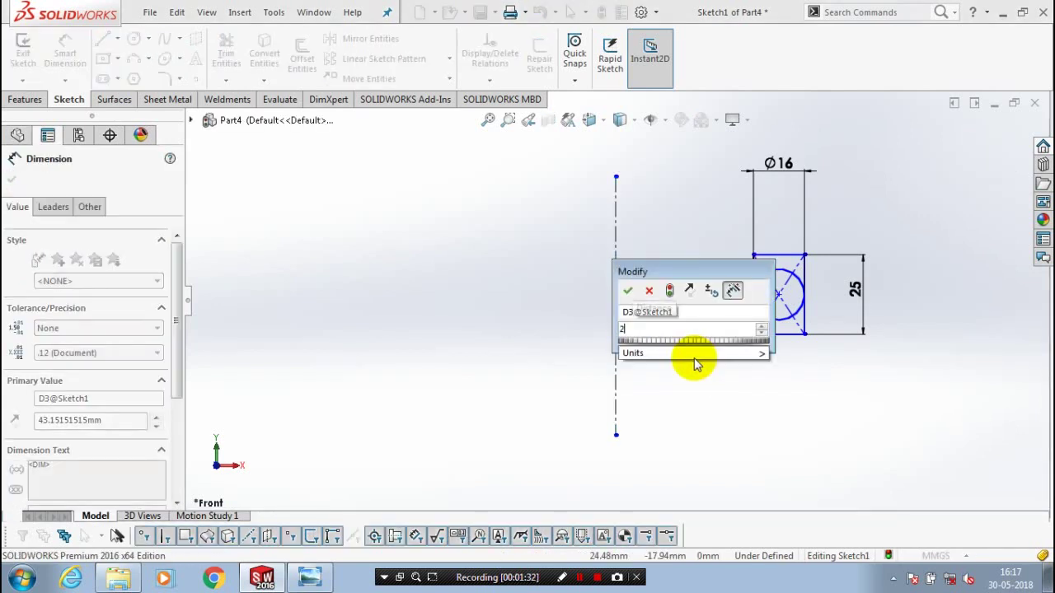
type("7.5")
key("Return")
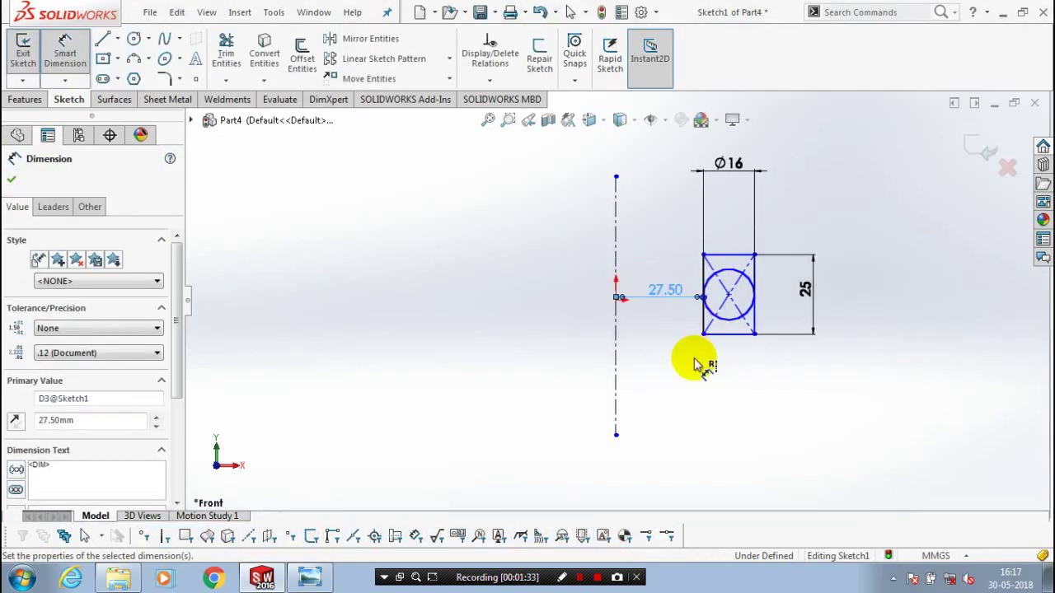
left_click(766, 374)
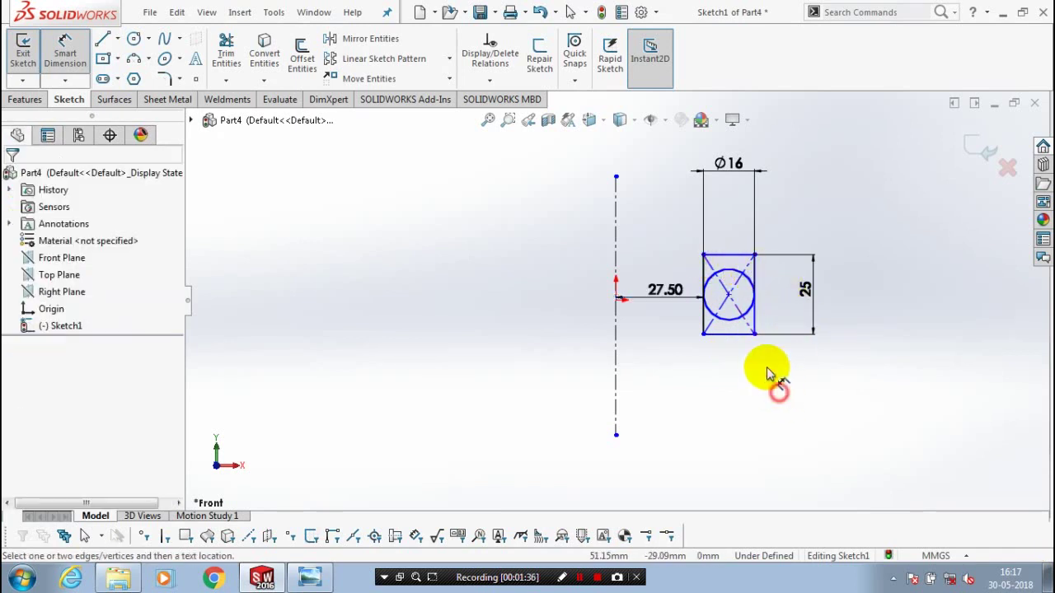
Dimension the distance from the centerline to the rectangle's far vertical side as 45 mm
left_click(754, 278)
left_click(618, 225)
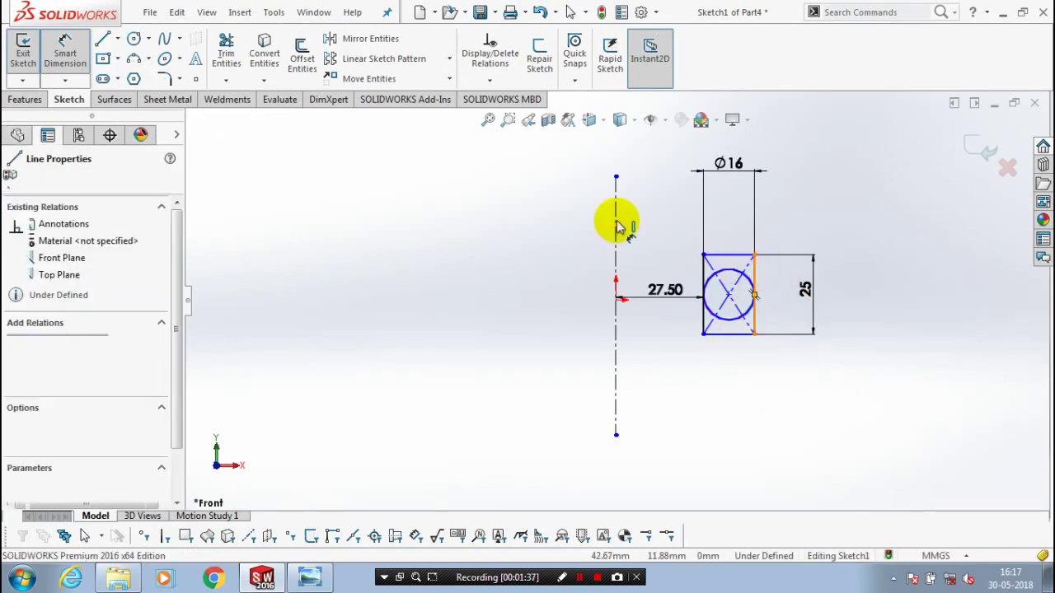
left_click(670, 200)
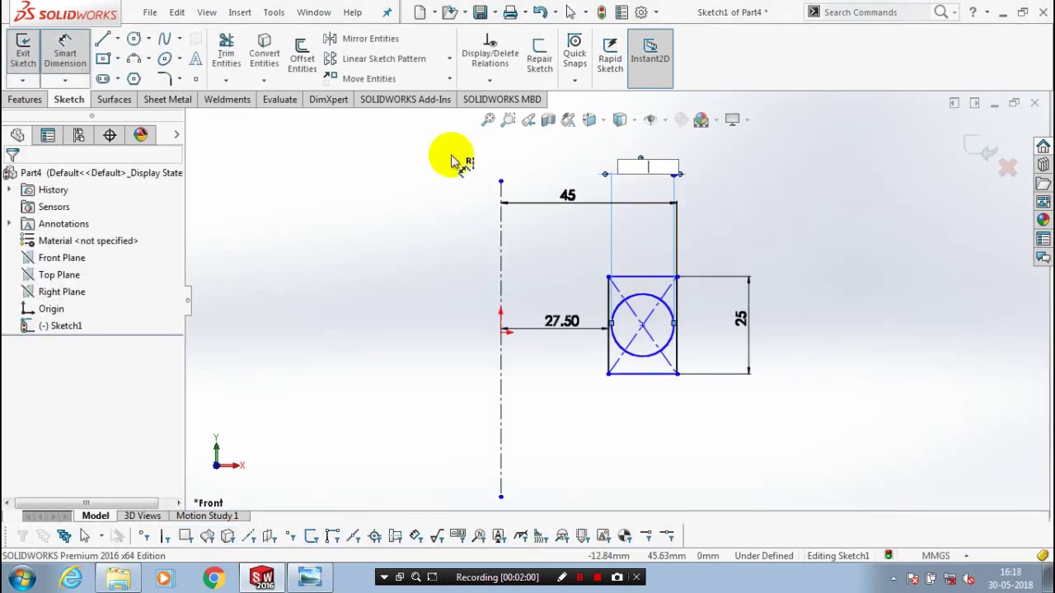
Set the circle's diameter to 16 mm, and delete its diameter dimension
type("16")
key("Return")
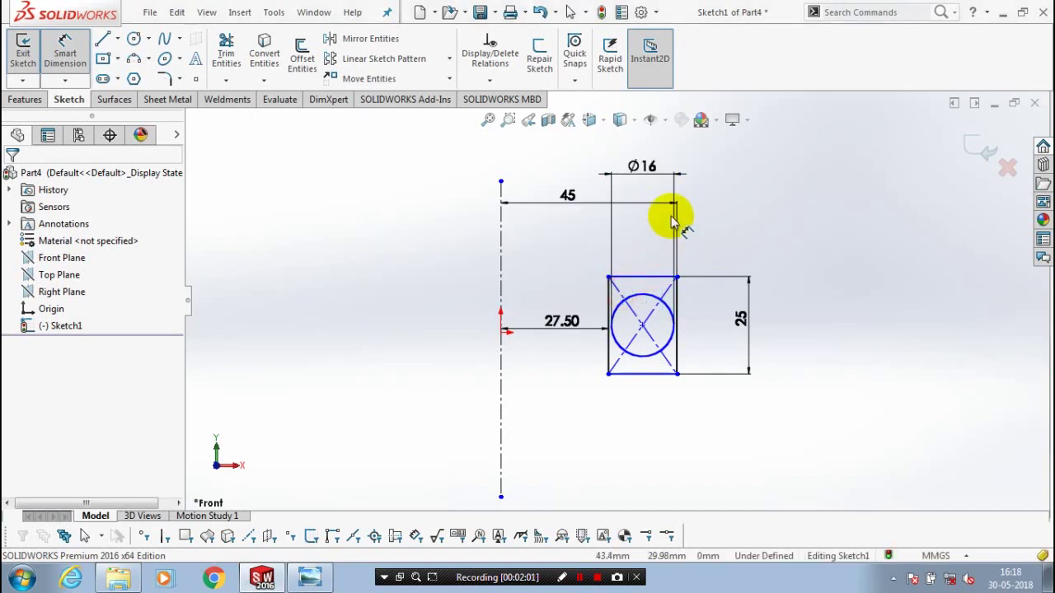
key("Escape")
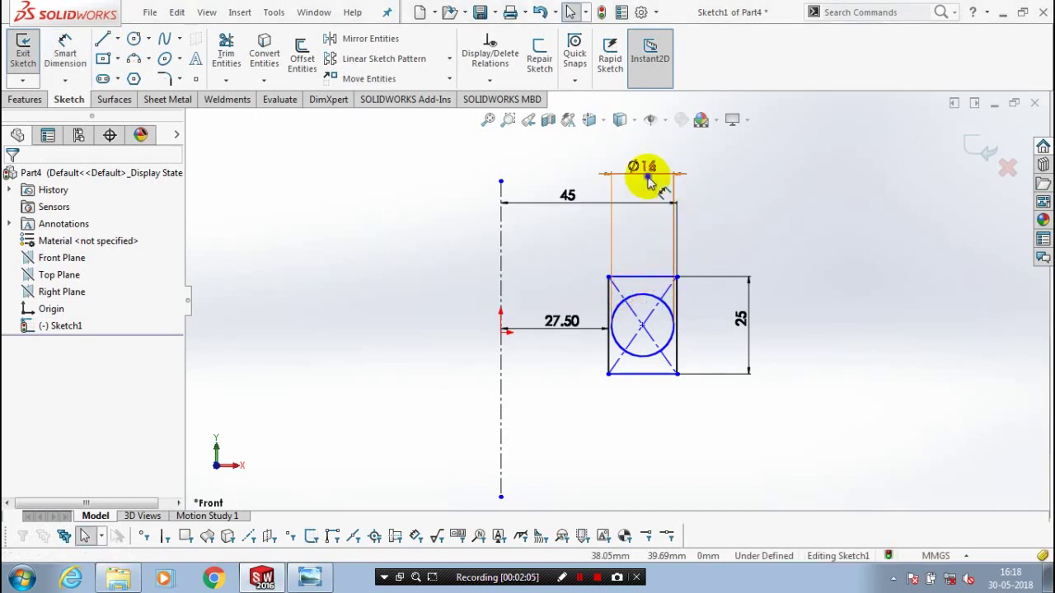
right_click(648, 175)
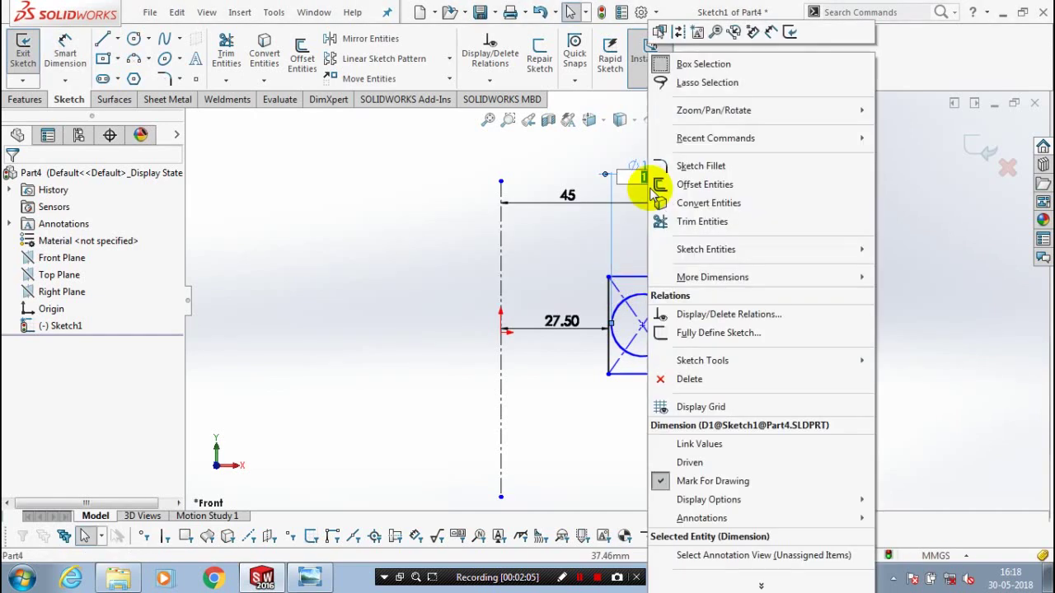
left_click(702, 309)
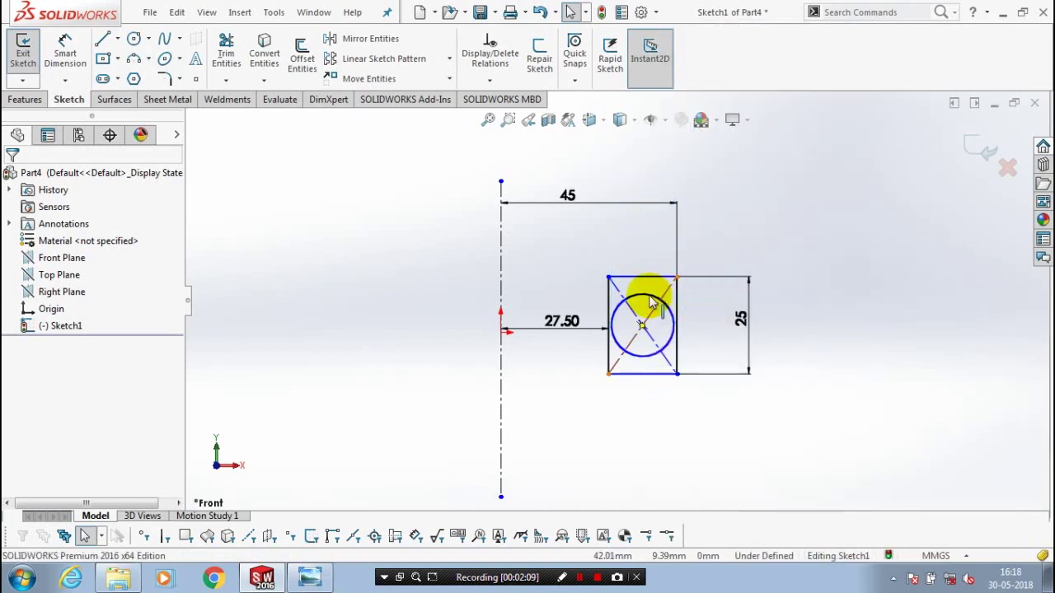
Make the circle tangent to the rectangle's vertical side nearest the vertical centerline
left_click(615, 298)
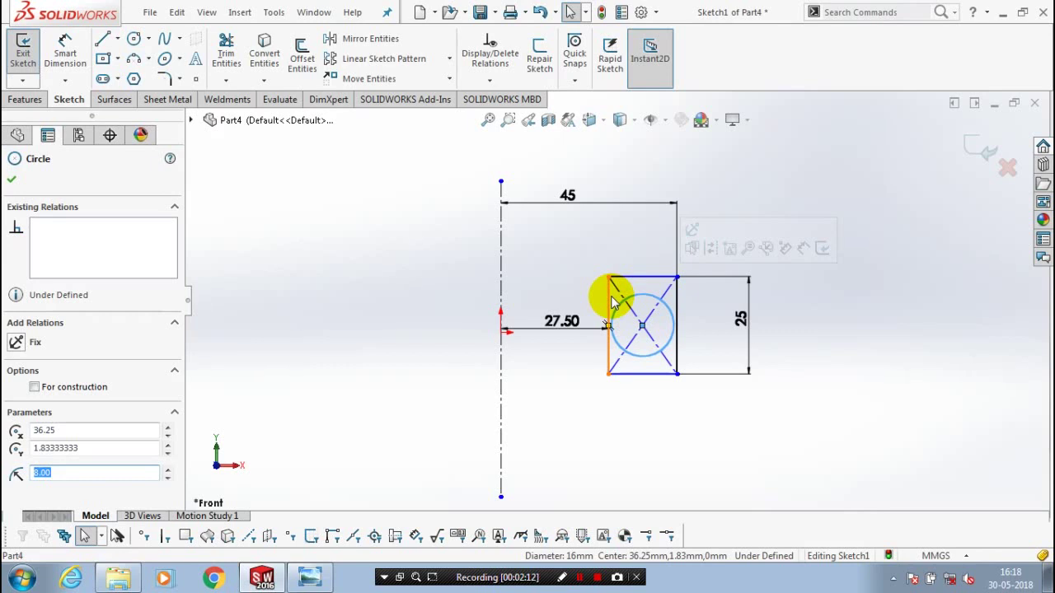
left_click(609, 305, "ctrl")
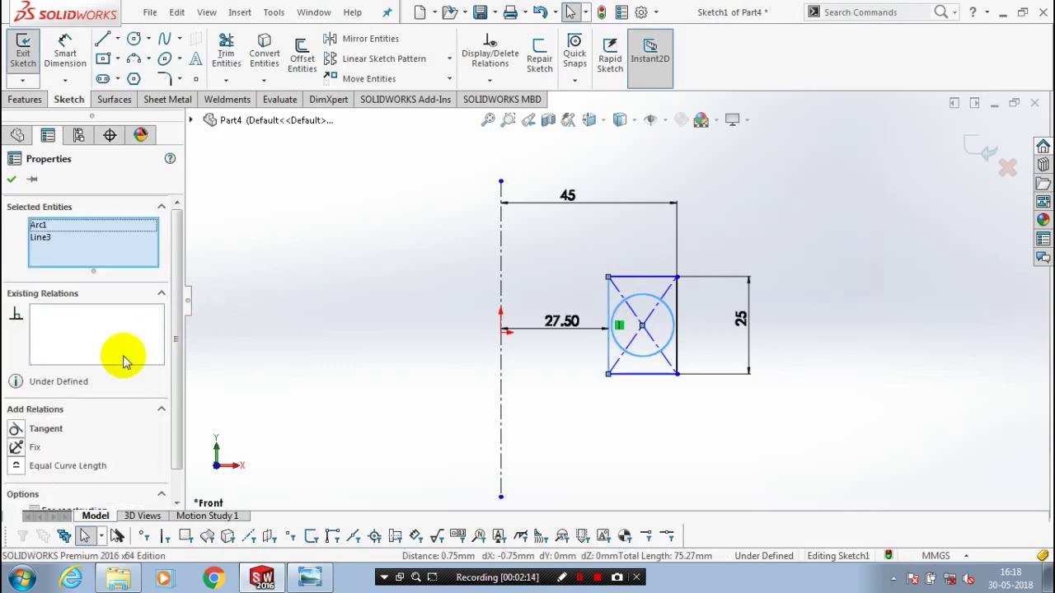
left_click(41, 432)
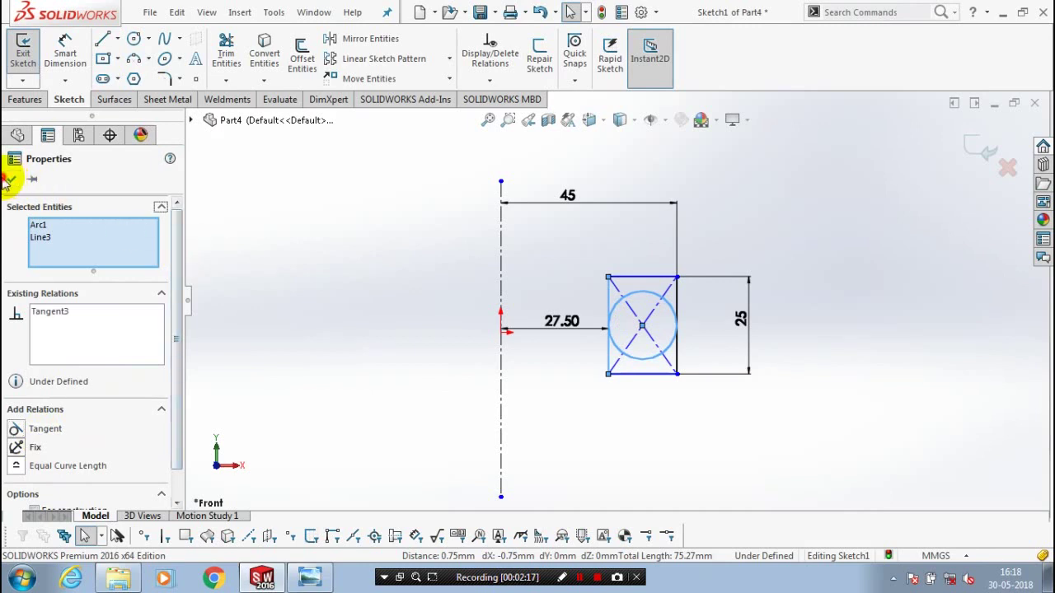
left_click(10, 181)
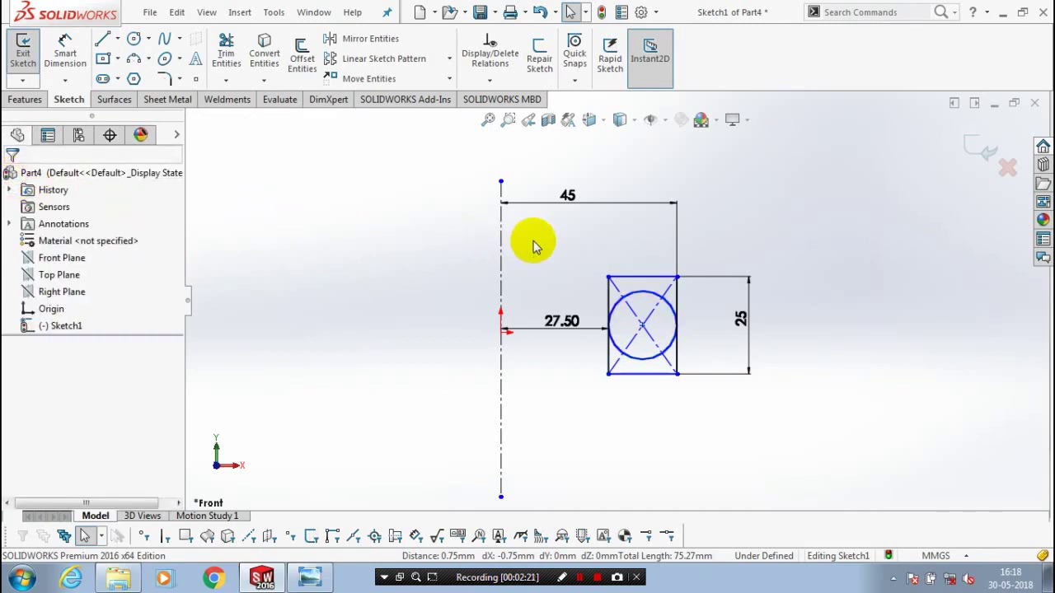
Draw a horizontal centerline through the circle's center, extending slightly past both vertical sides of the rectangle
scroll(714, 272, "down", 3)
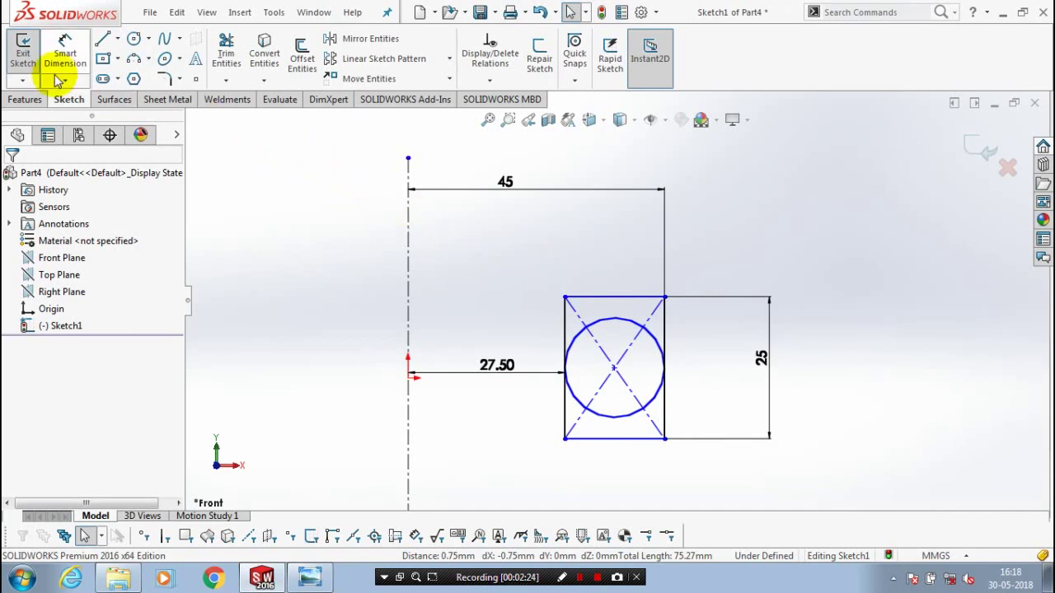
left_click(117, 39)
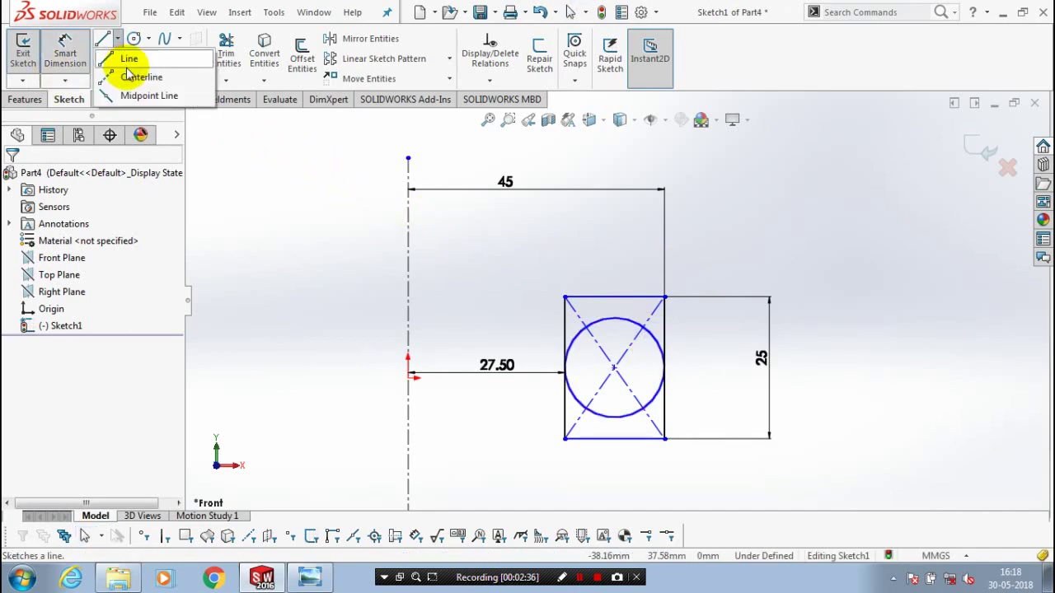
left_click(127, 78)
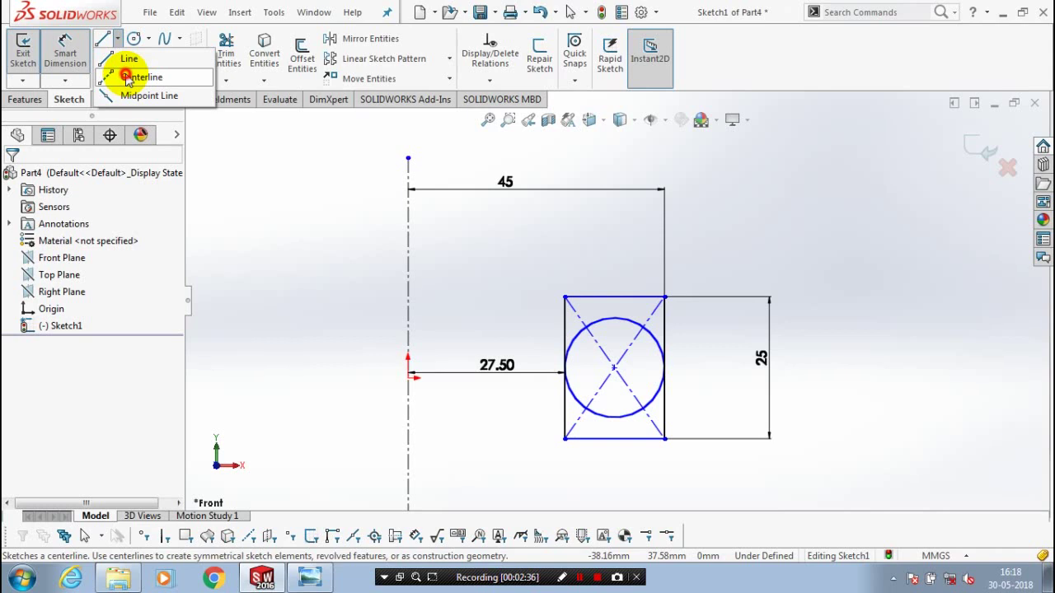
left_click(543, 367)
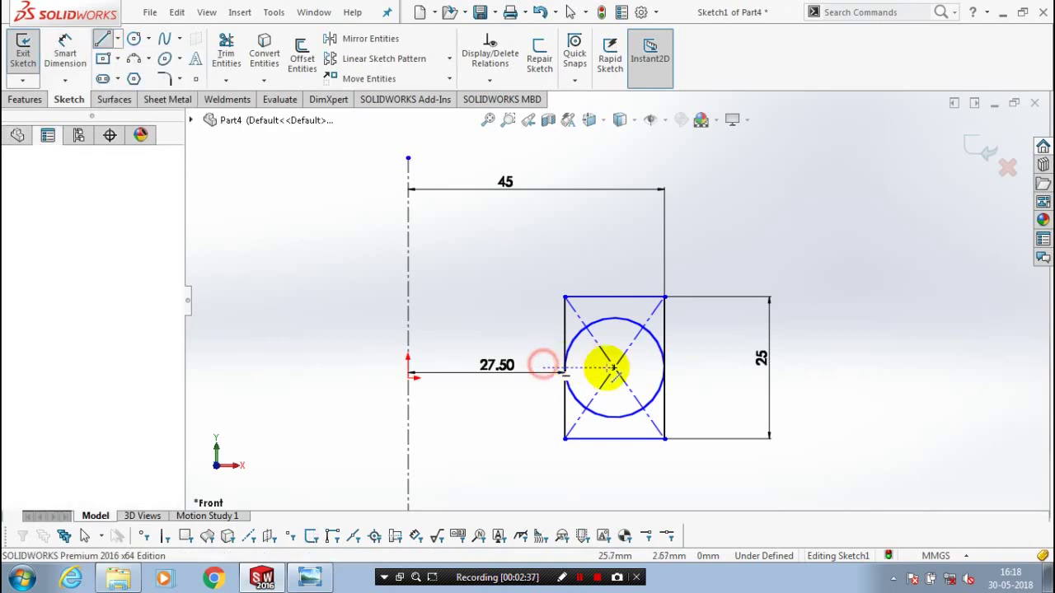
left_click(690, 367)
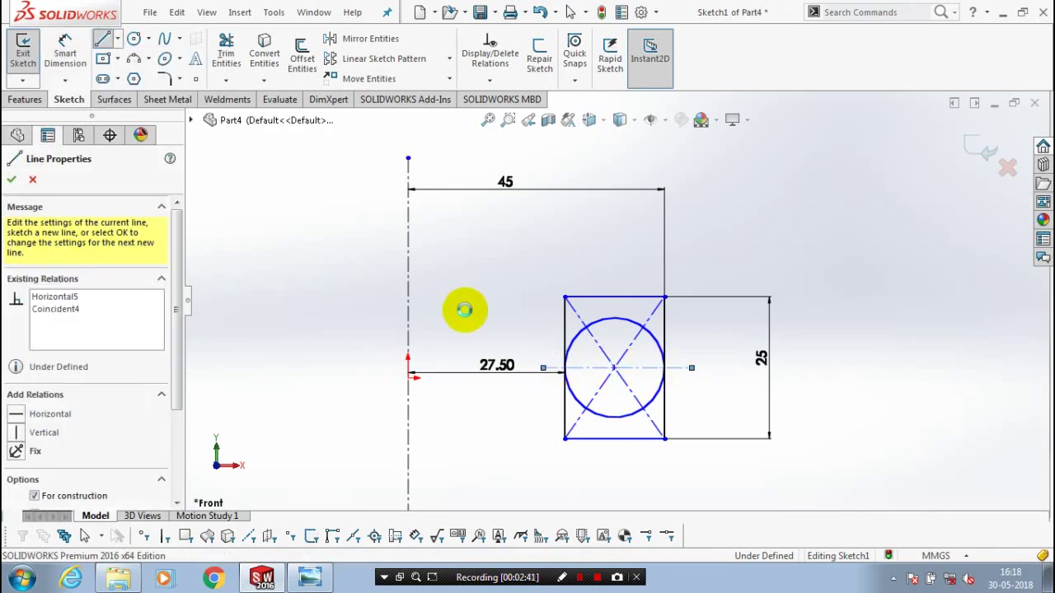
key("Escape")
key("Escape")
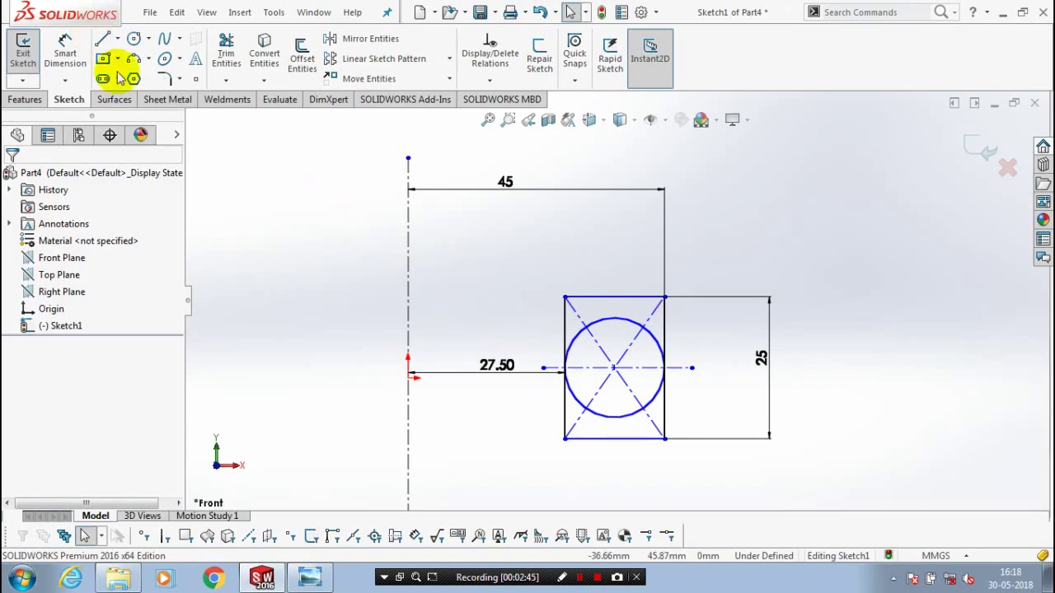
Draw a second horizontal construction line about 22 mm long, about 3.4 mm above the horizontal centerline through the circle's center
left_click(102, 38)
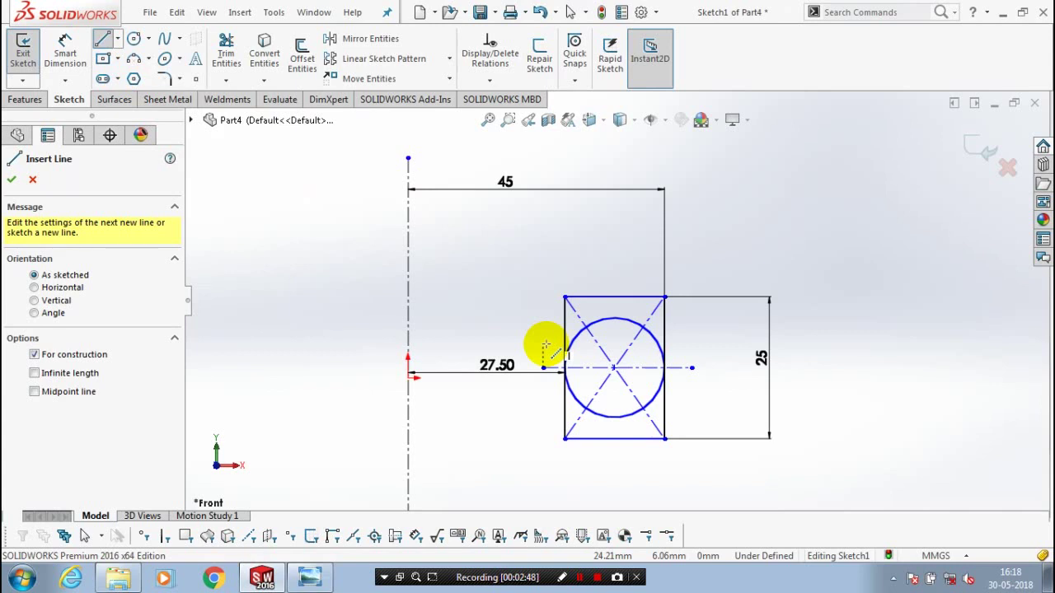
left_click(557, 344)
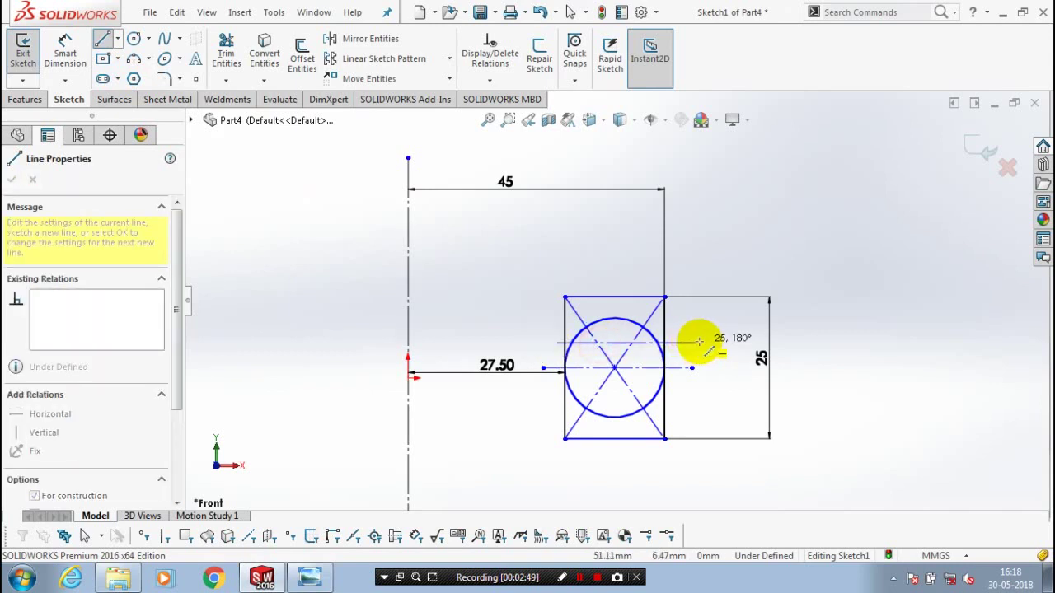
left_click(699, 343)
Mirror the upper horizontal construction line about the horizontal centerline through the circle's center, keeping the original
left_click(370, 39)
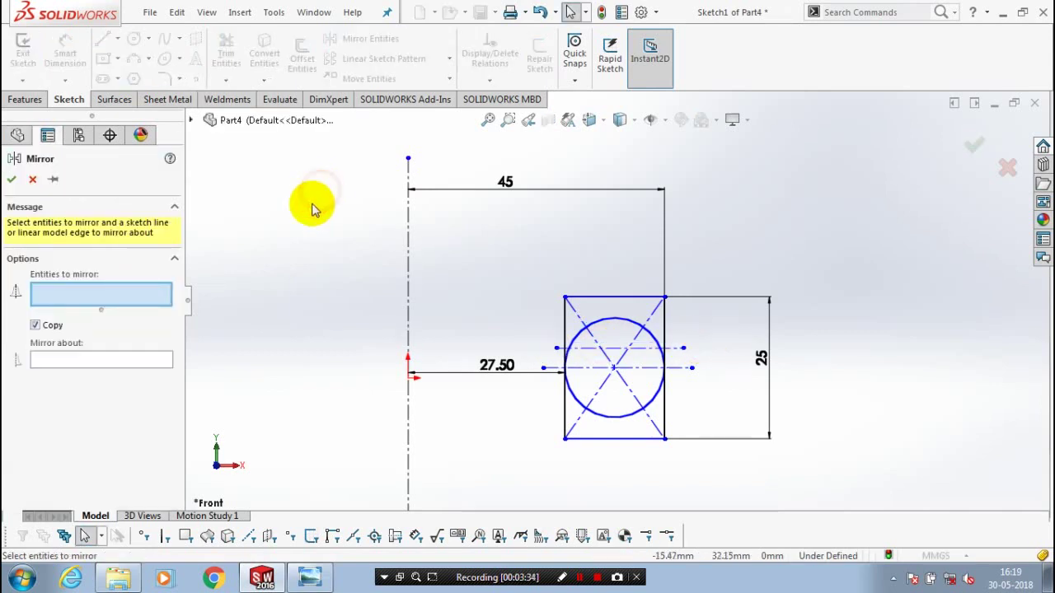
left_click(151, 302)
left_click(135, 363)
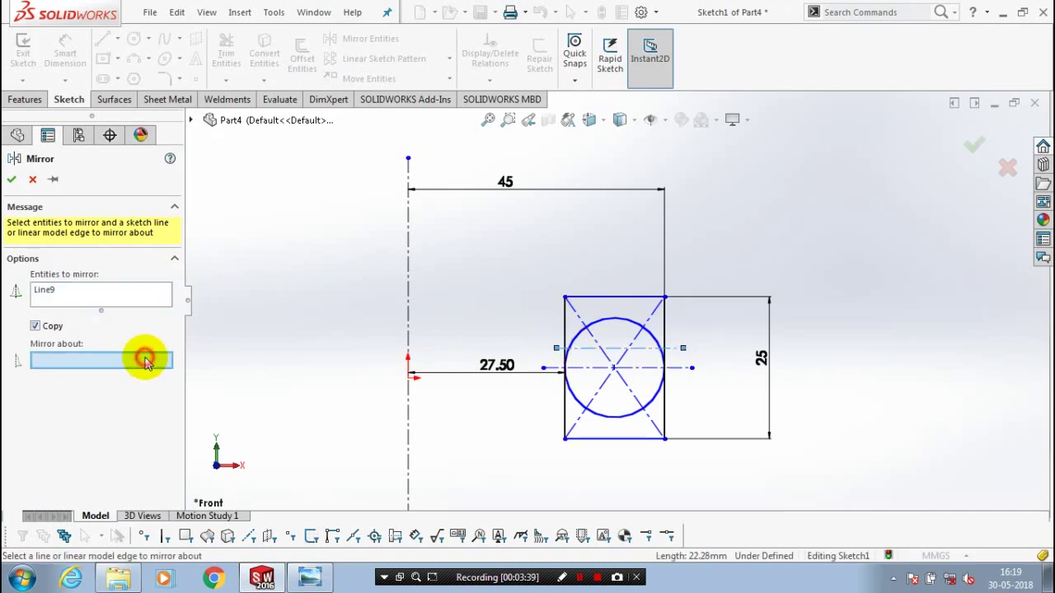
left_click(639, 370)
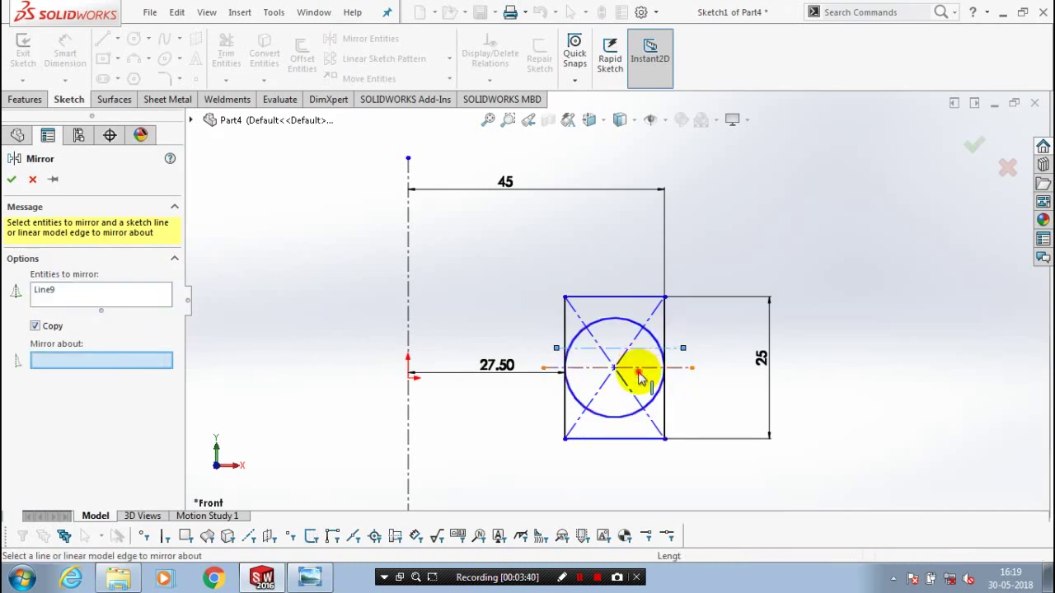
left_click(12, 179)
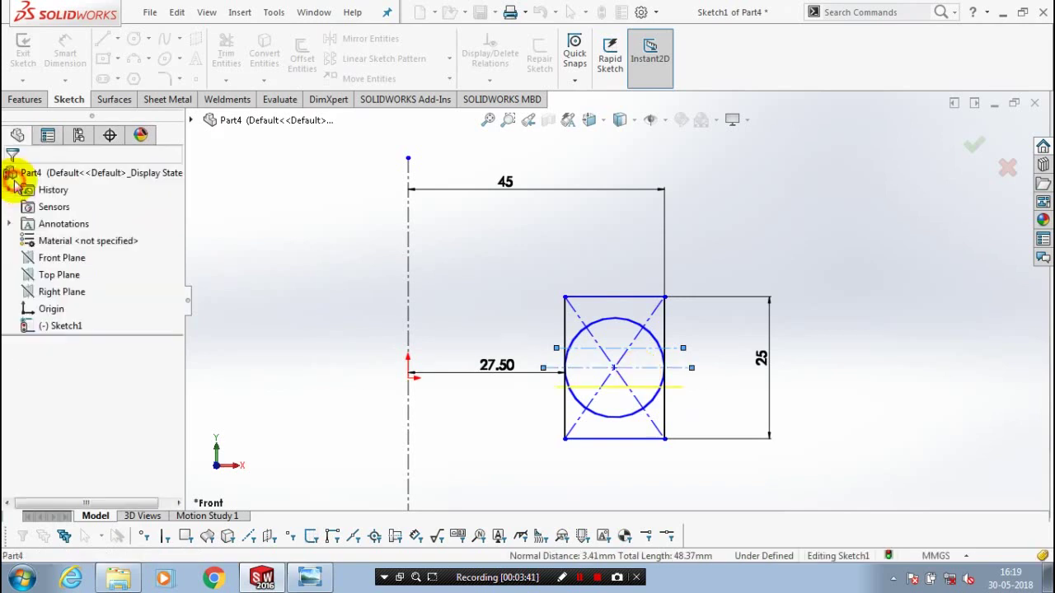
Power trim the circle and the rectangle's vertical sides between the upper and lower horizontal construction lines
left_click(225, 53)
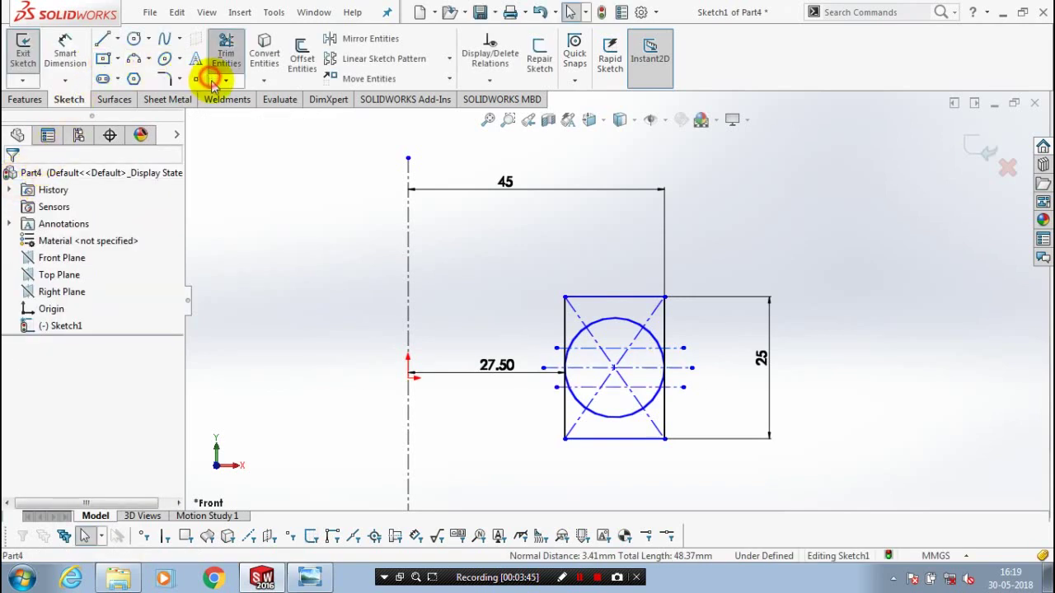
scroll(605, 346, "down", 4)
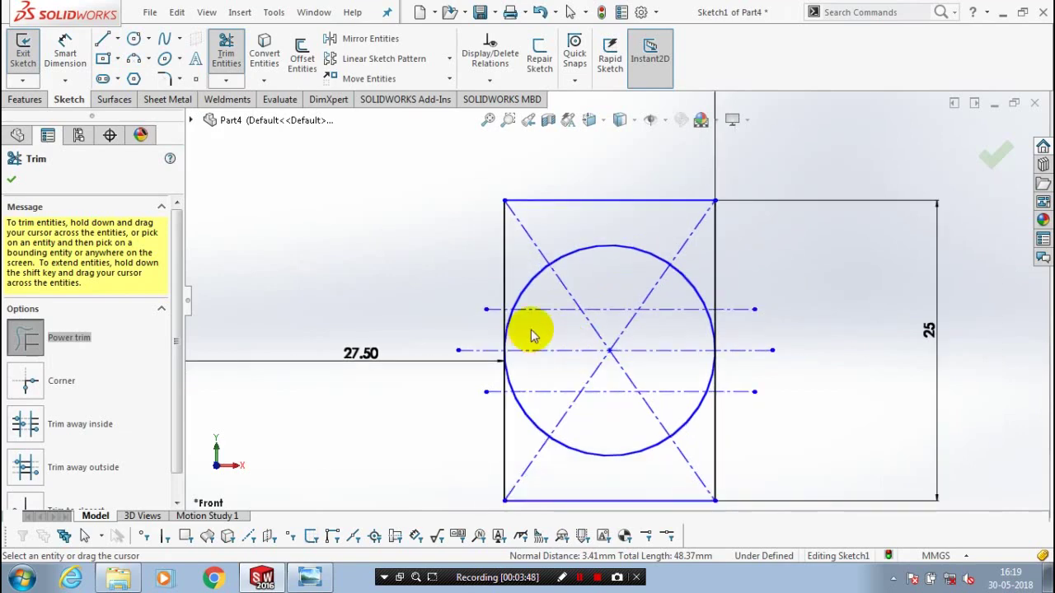
scroll(676, 337, "down", 2)
mouse_move(675, 337)
left_mouse_down()
mouse_move(730, 330)
mouse_move(737, 353)
left_mouse_up()
scroll(717, 382, "up", 3)
scroll(717, 382, "down", 2)
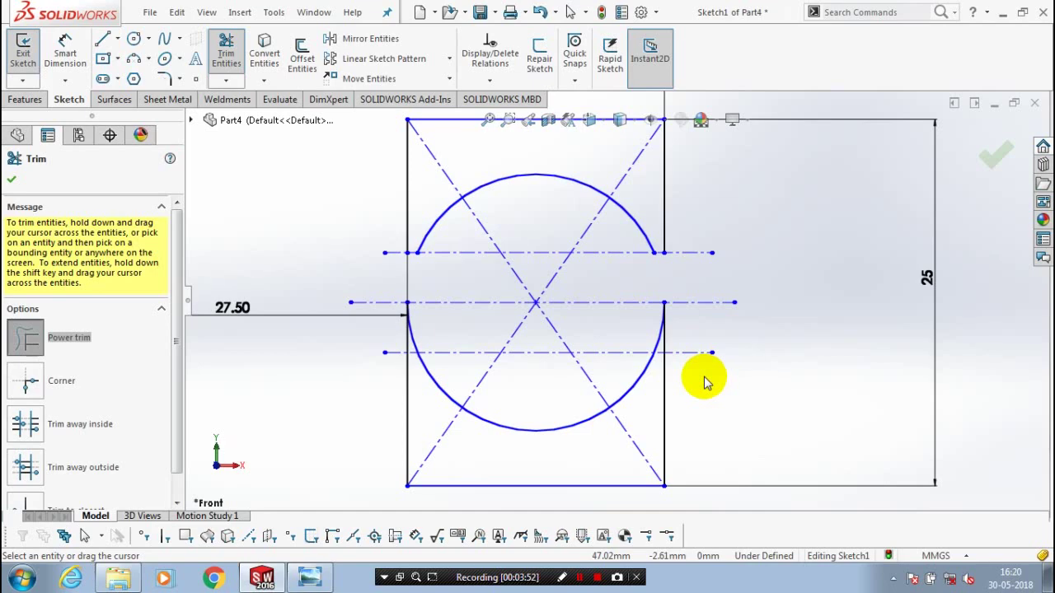
left_click_drag(515, 322, 396, 326)
scroll(639, 322, "down", 2)
left_click_drag(640, 323, 704, 328)
scroll(705, 333, "up", 3)
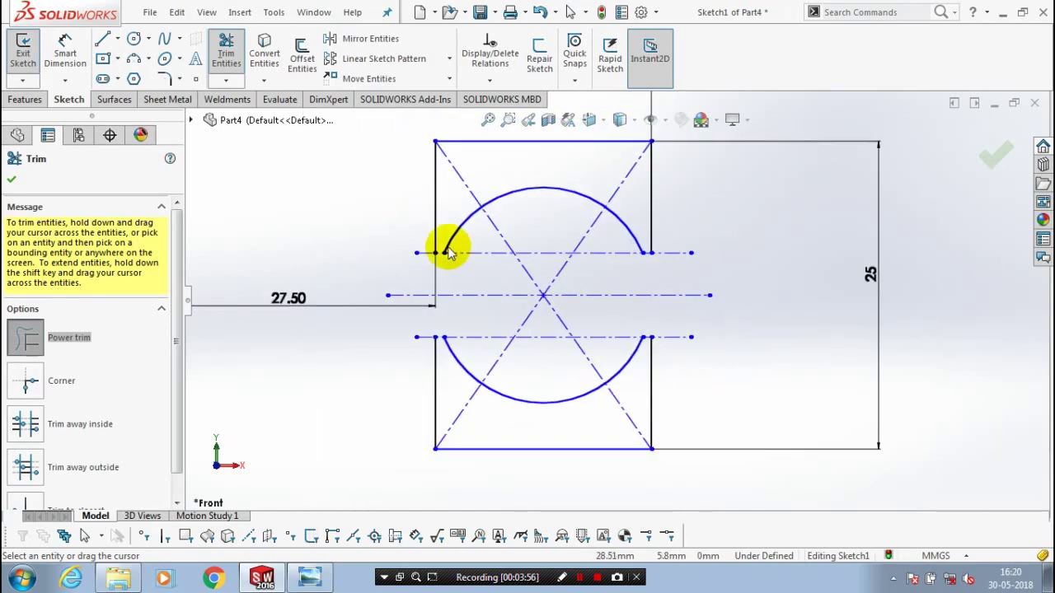
Draw two short horizontal lines joining the ends of the upper arc to the rectangle's upper vertical side segments
left_click(102, 39)
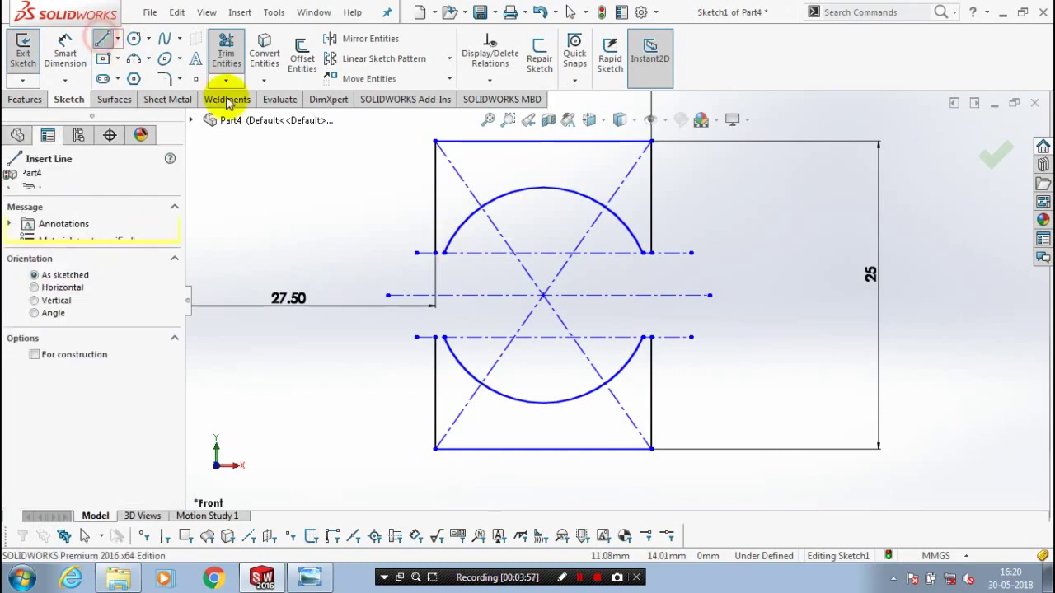
scroll(460, 255, "down", 4)
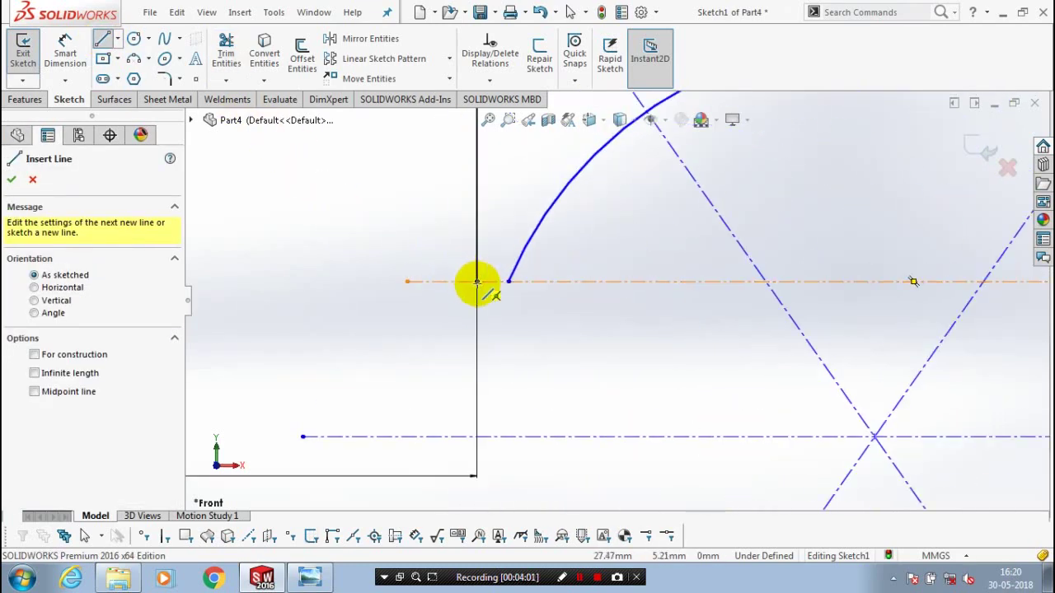
left_click(476, 281)
left_click(509, 282)
scroll(575, 332, "up", 3)
scroll(575, 332, "up", 1)
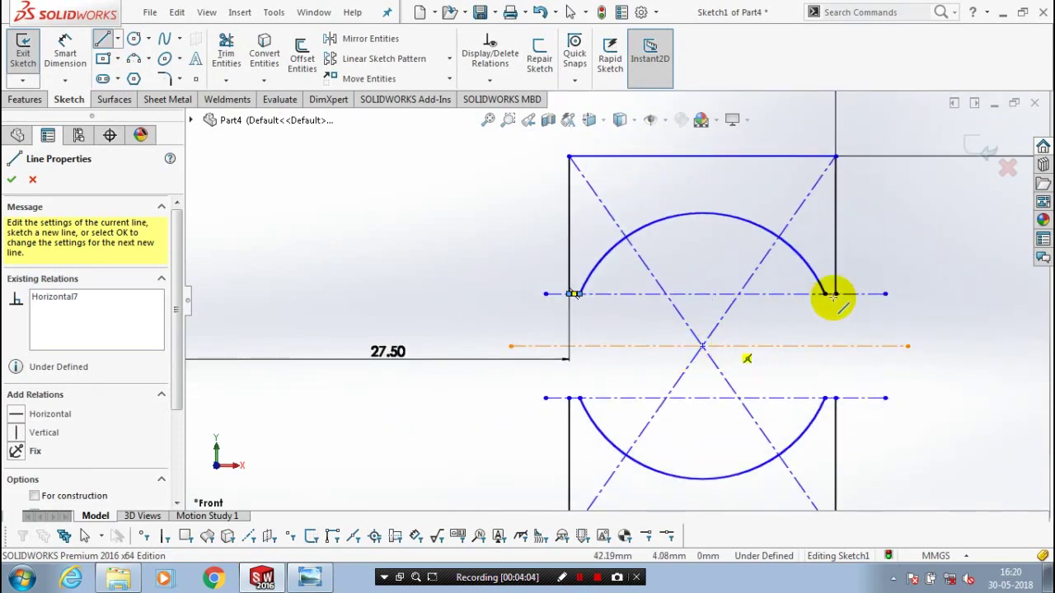
scroll(833, 298, "down", 3)
left_click(692, 310)
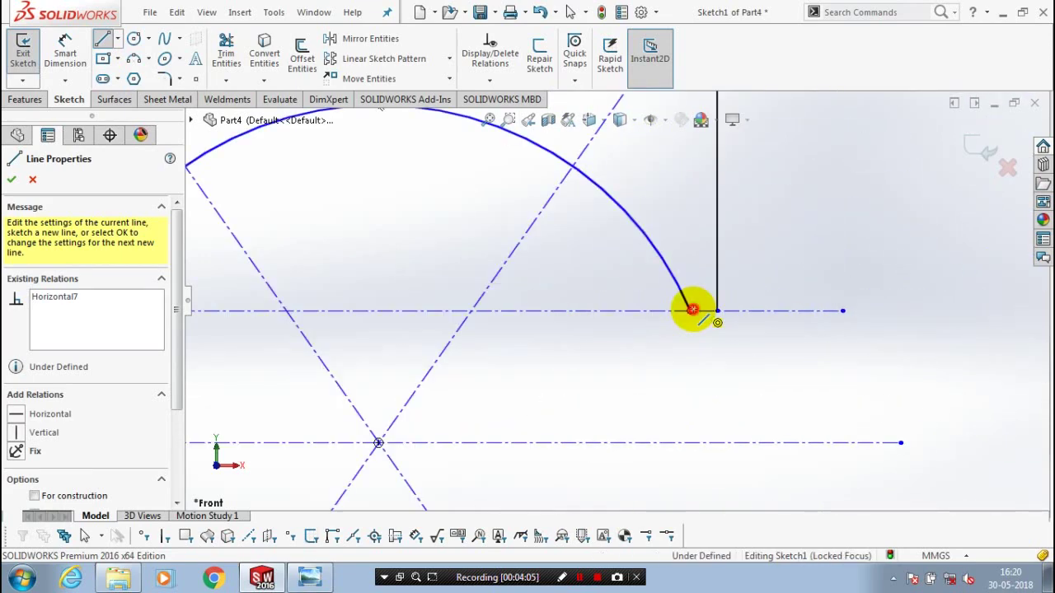
left_click(722, 312)
left_click(721, 311)
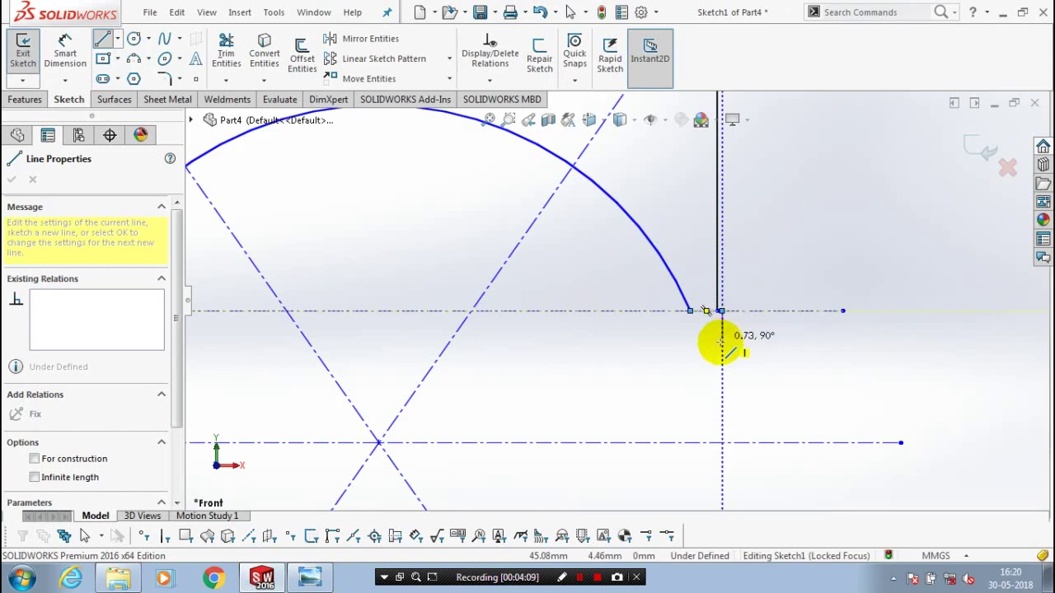
key("Escape")
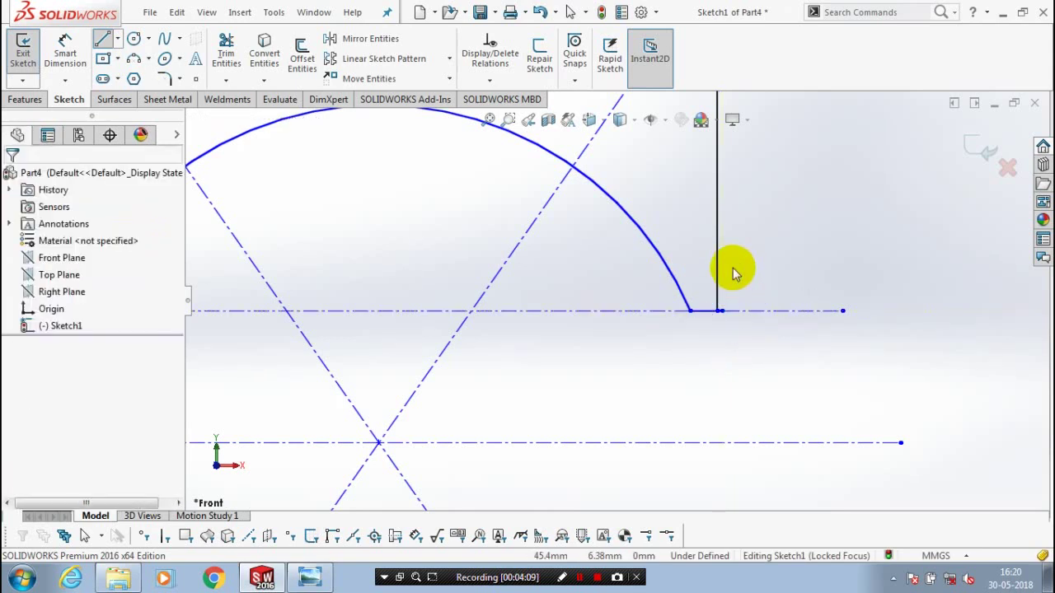
scroll(709, 288, "down", 3)
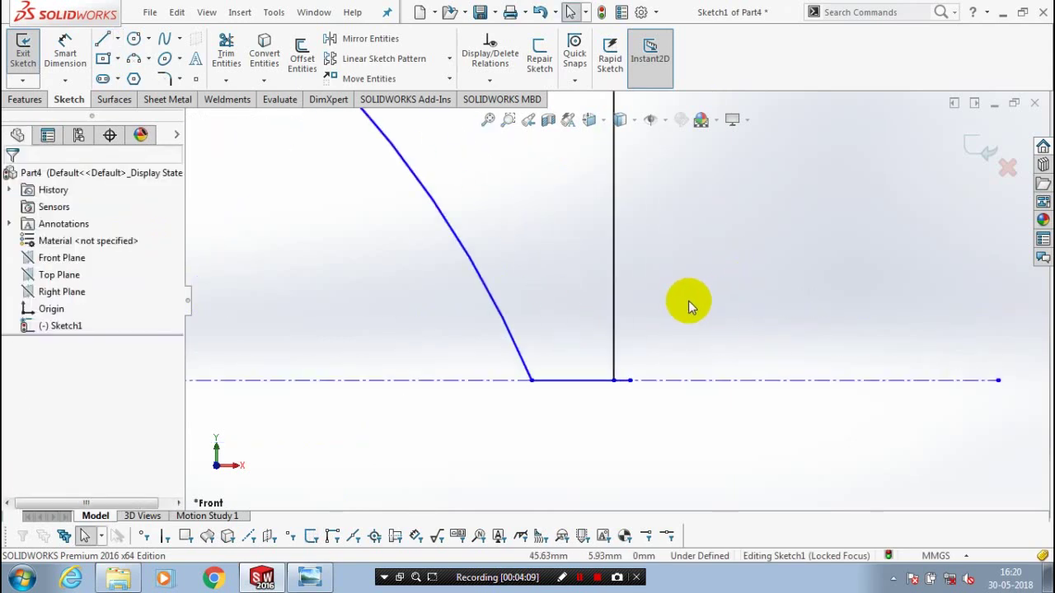
left_click(226, 80)
left_click(236, 103)
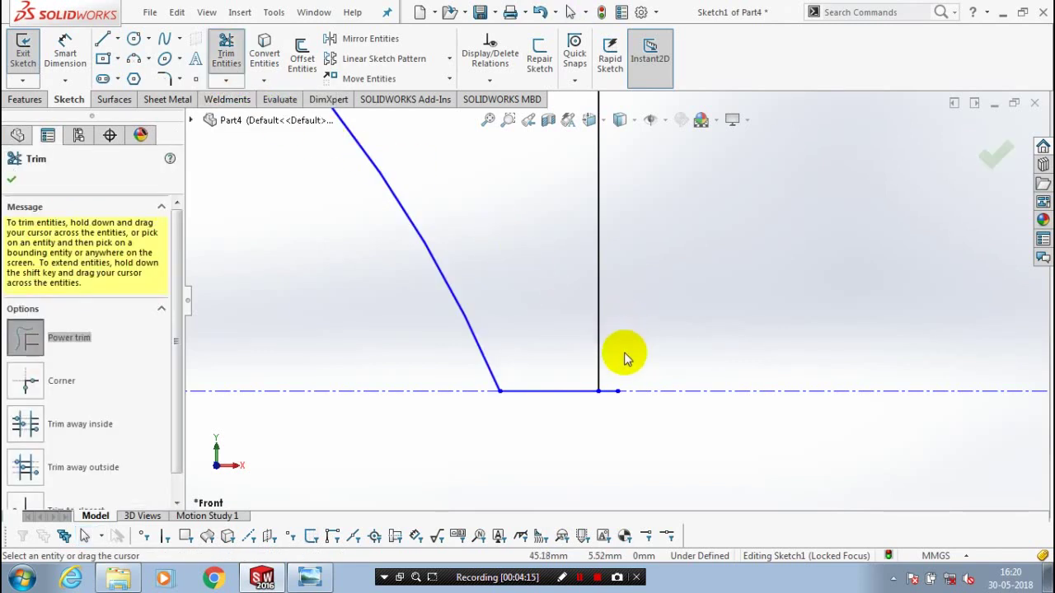
scroll(620, 410, "up", 3)
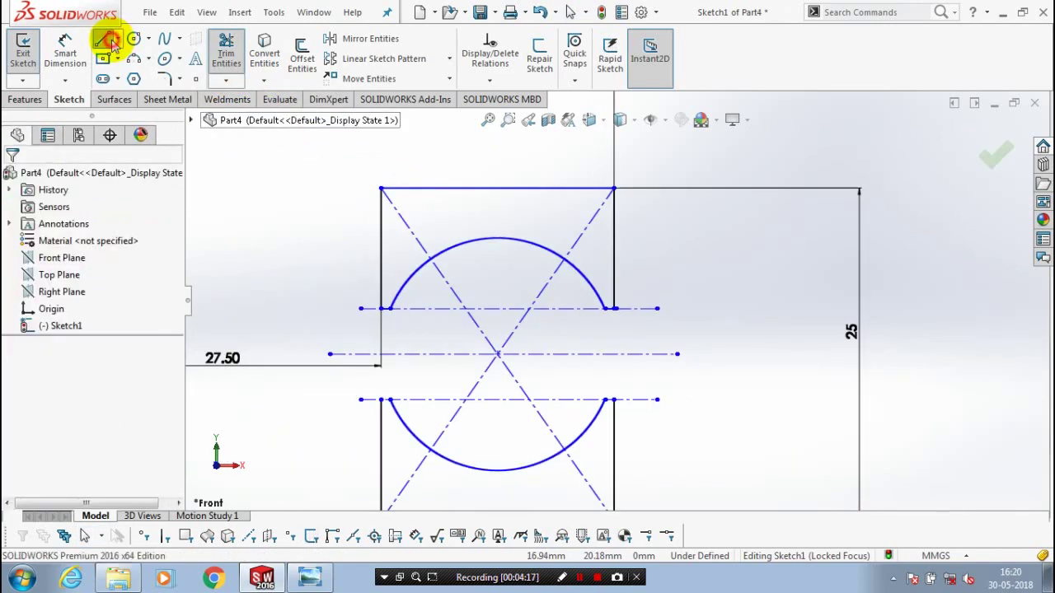
Draw two short horizontal lines joining the ends of the lower arc to the rectangle's lower vertical side segments
left_click(106, 40)
scroll(301, 360, "up", 5)
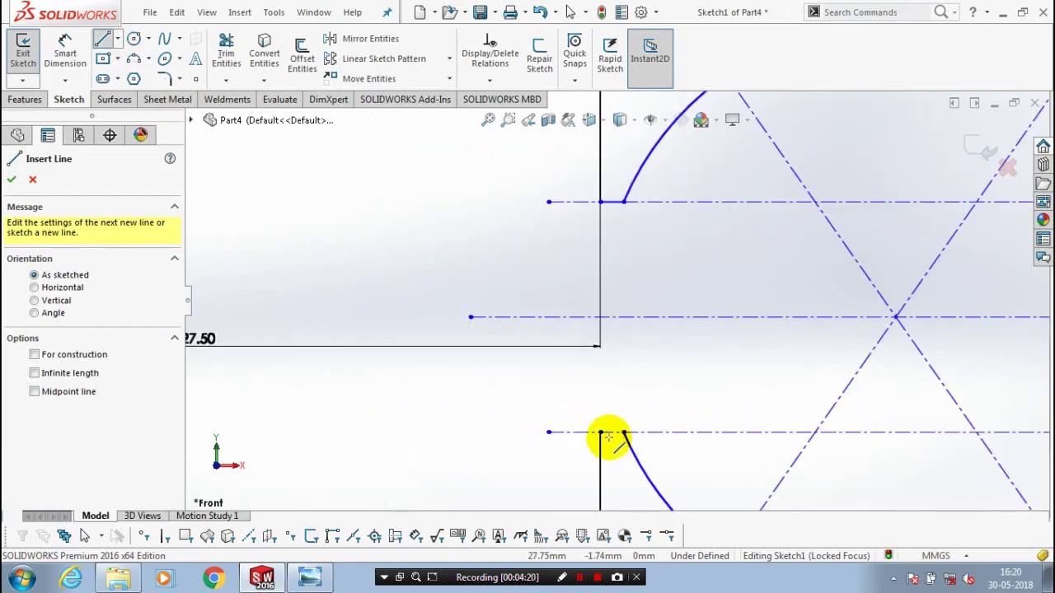
left_click(601, 433)
left_click(620, 432)
scroll(660, 424, "up", 3)
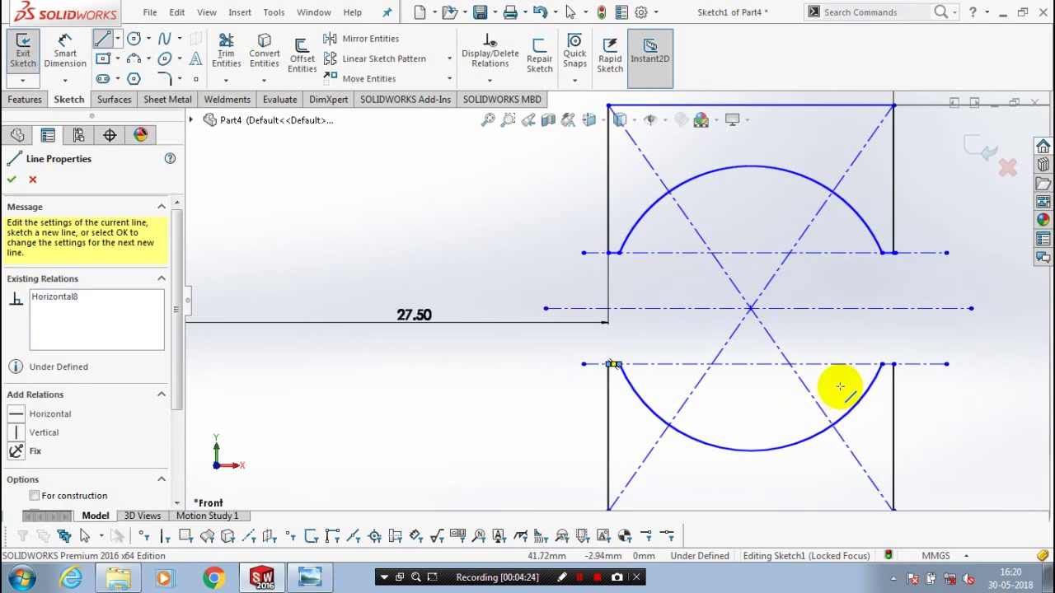
scroll(874, 380, "down", 6)
left_click(815, 309)
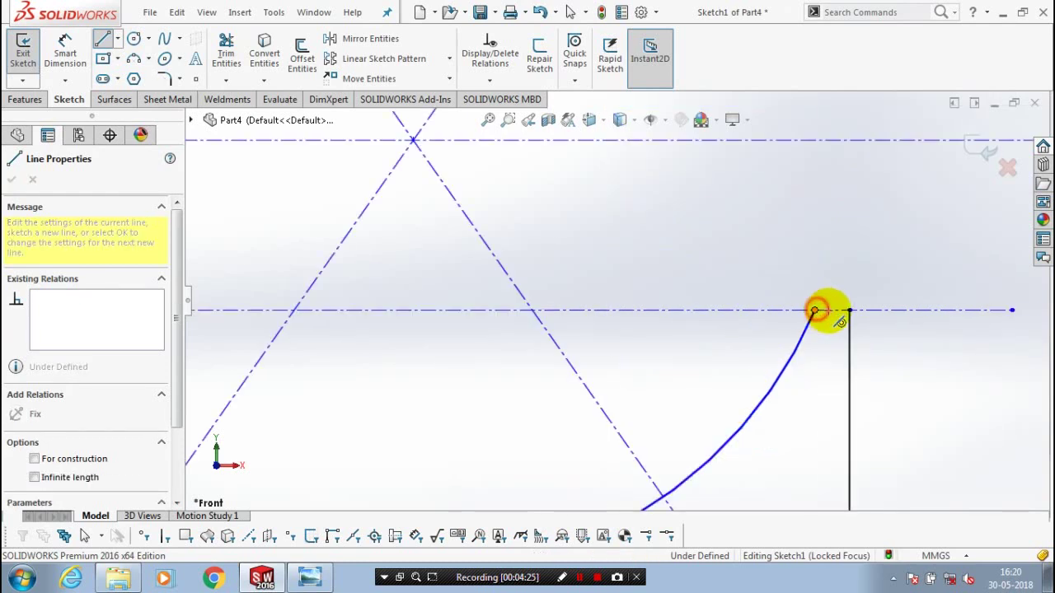
left_click(850, 311)
scroll(849, 361, "up", 1)
scroll(848, 363, "up", 3)
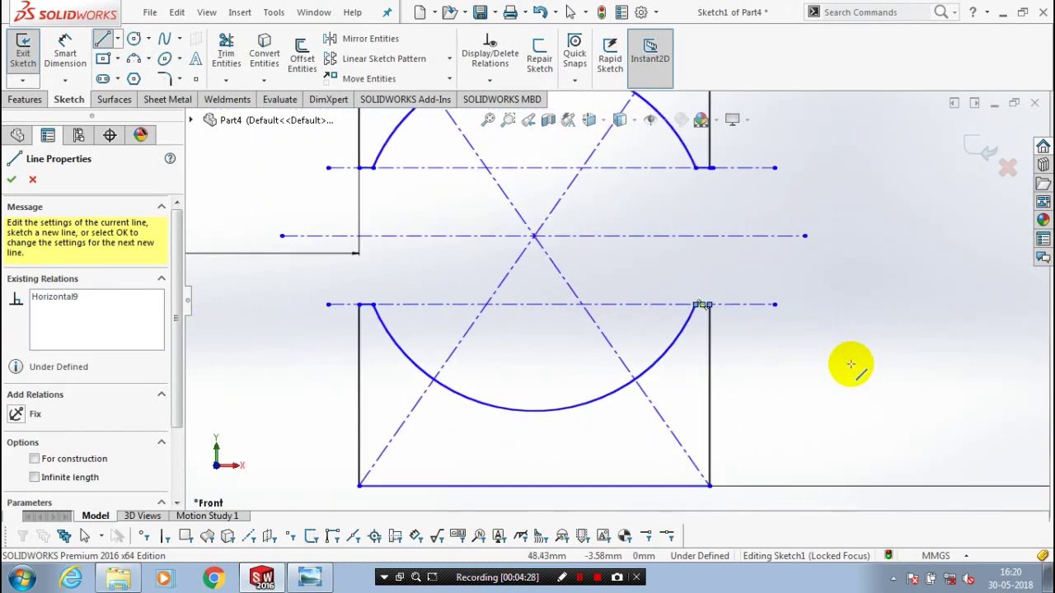
scroll(851, 364, "up", 5)
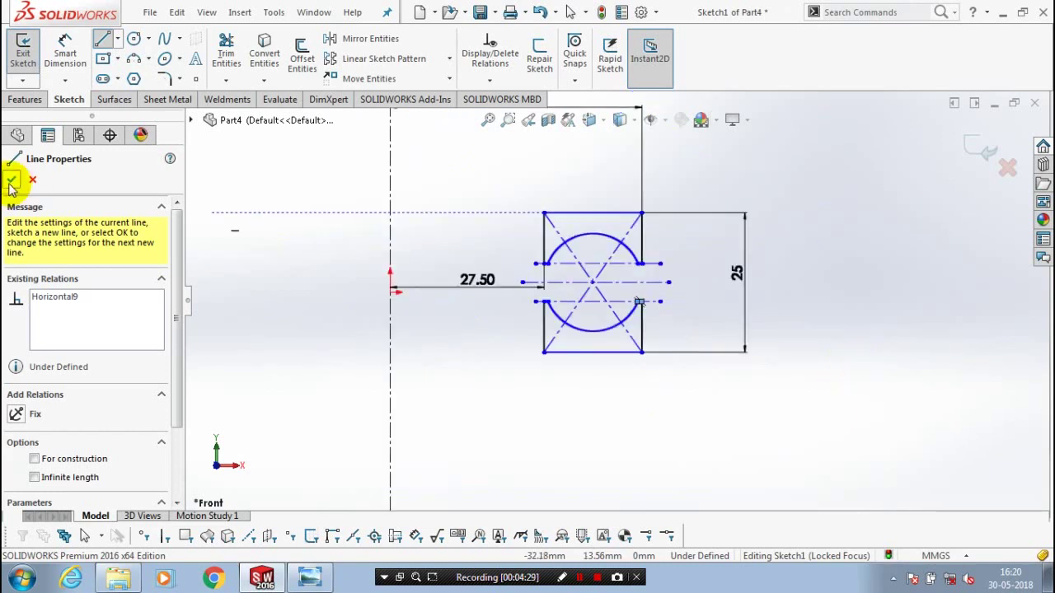
left_click(11, 179)
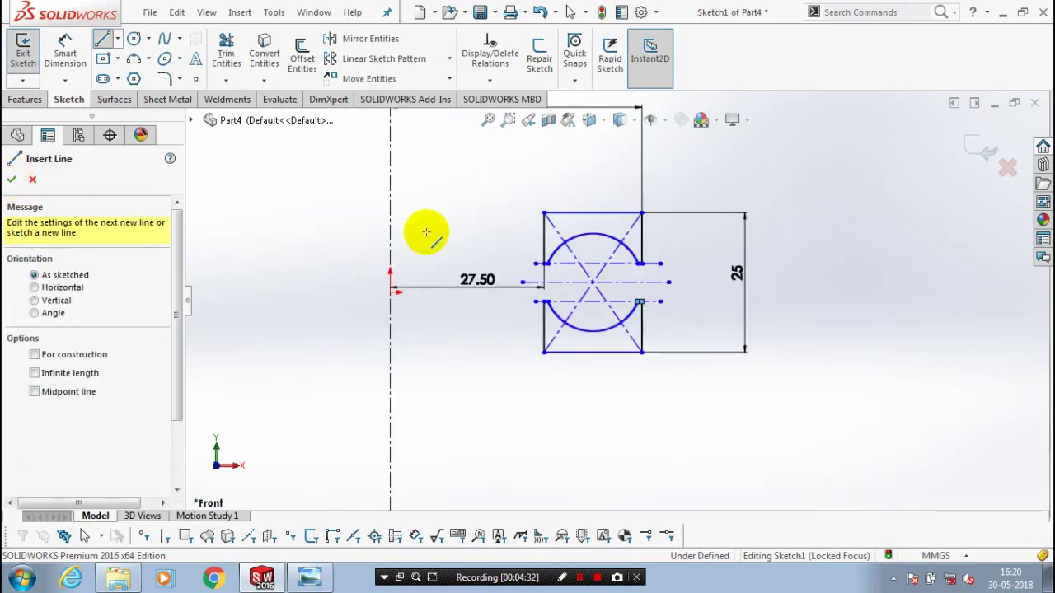
Finish the sketch and revolve both race profiles 360 degrees about the vertical centerline
left_click(25, 48)
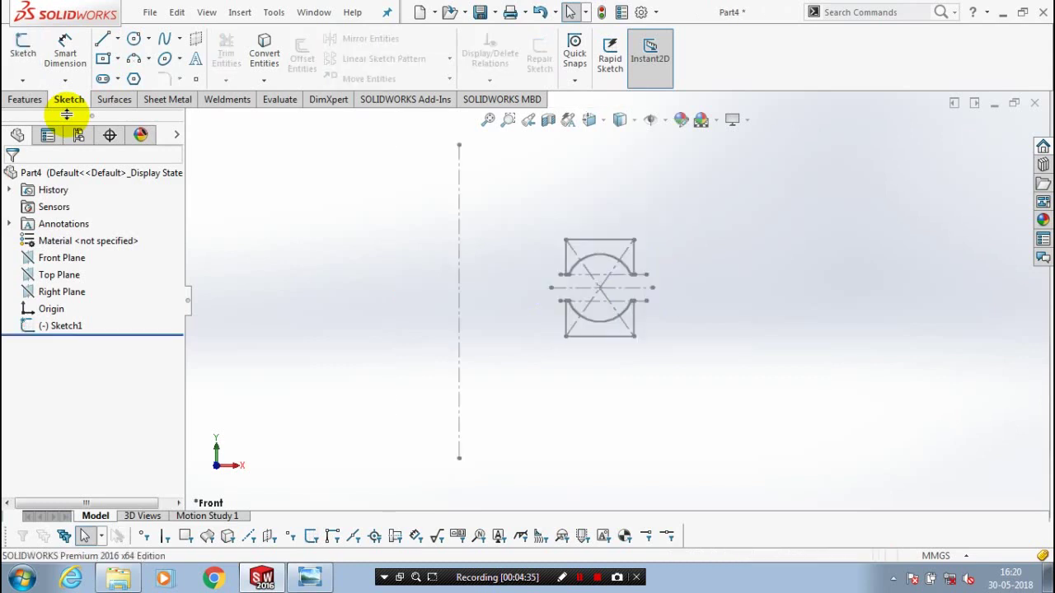
left_click(26, 99)
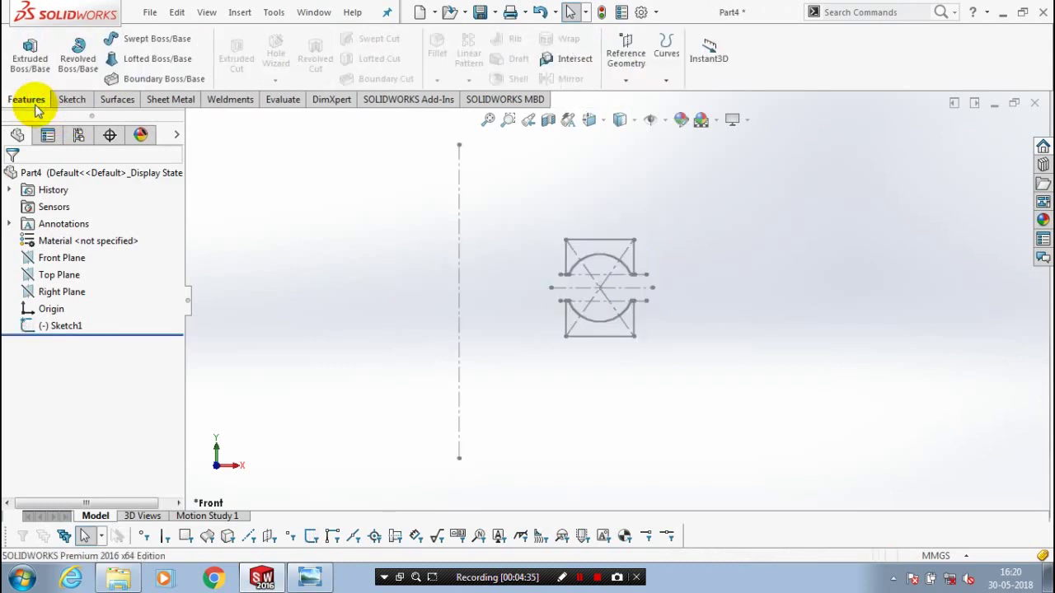
left_click(77, 58)
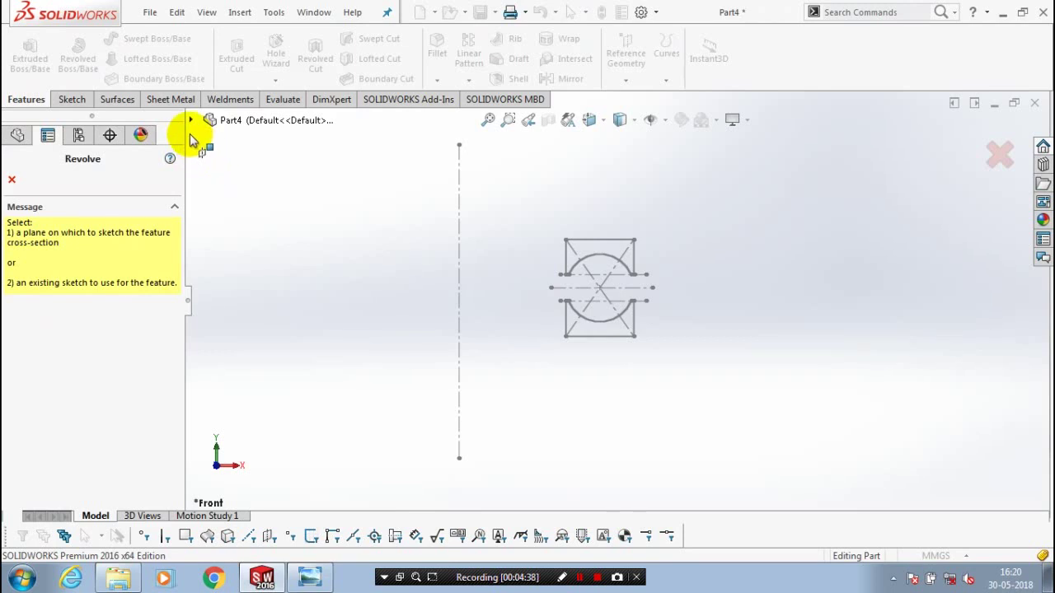
left_click(191, 121)
left_click(284, 302)
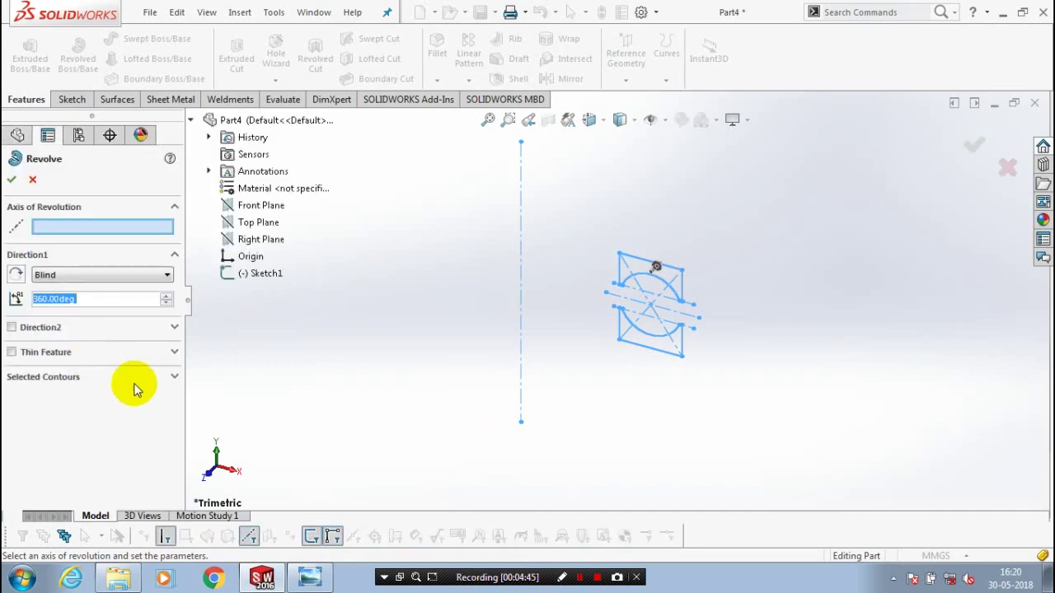
left_click(133, 224)
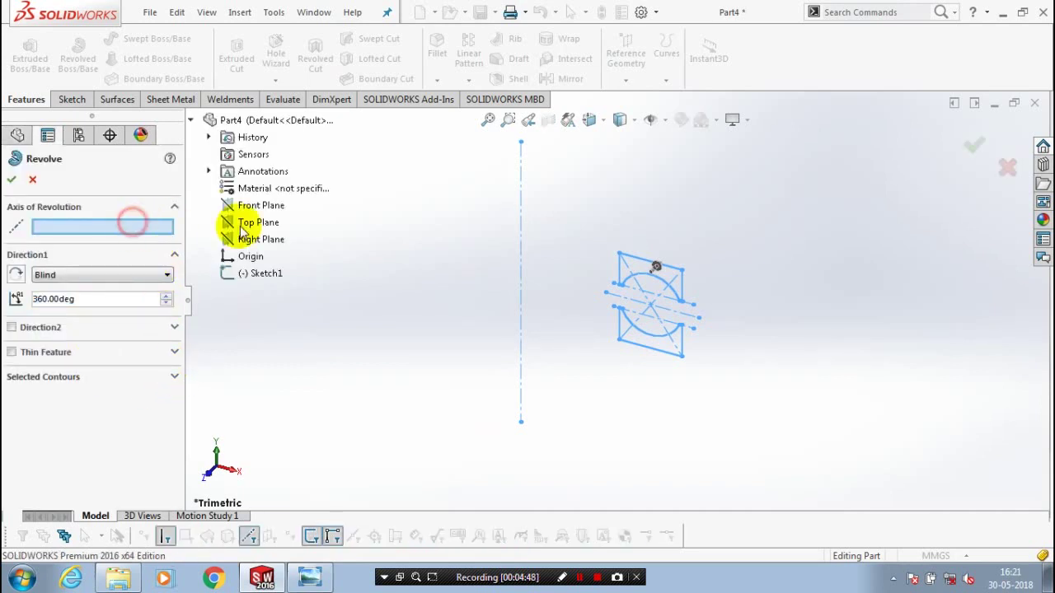
left_click(519, 225)
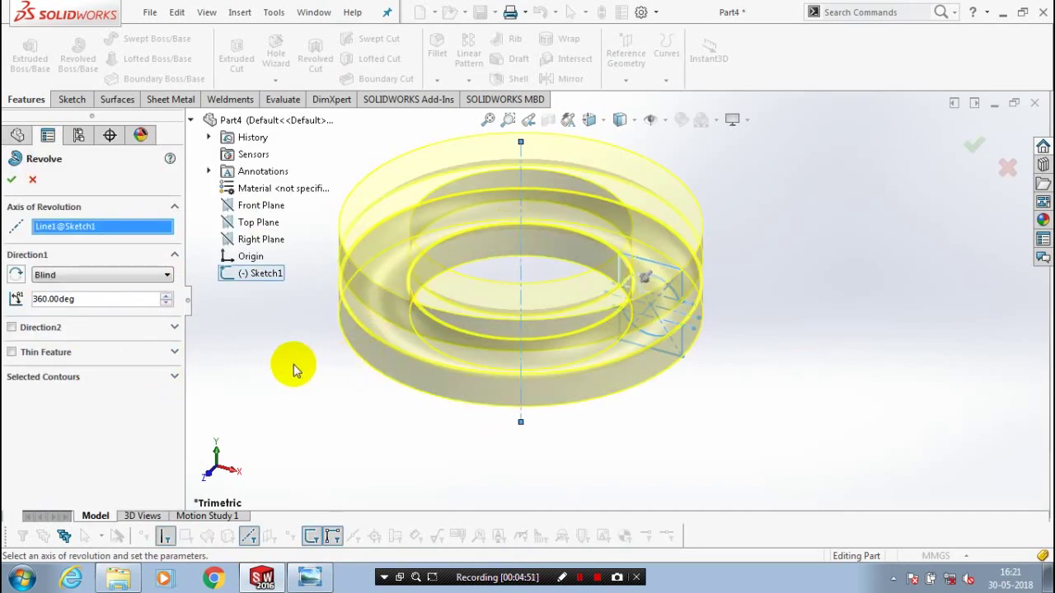
left_click(340, 375)
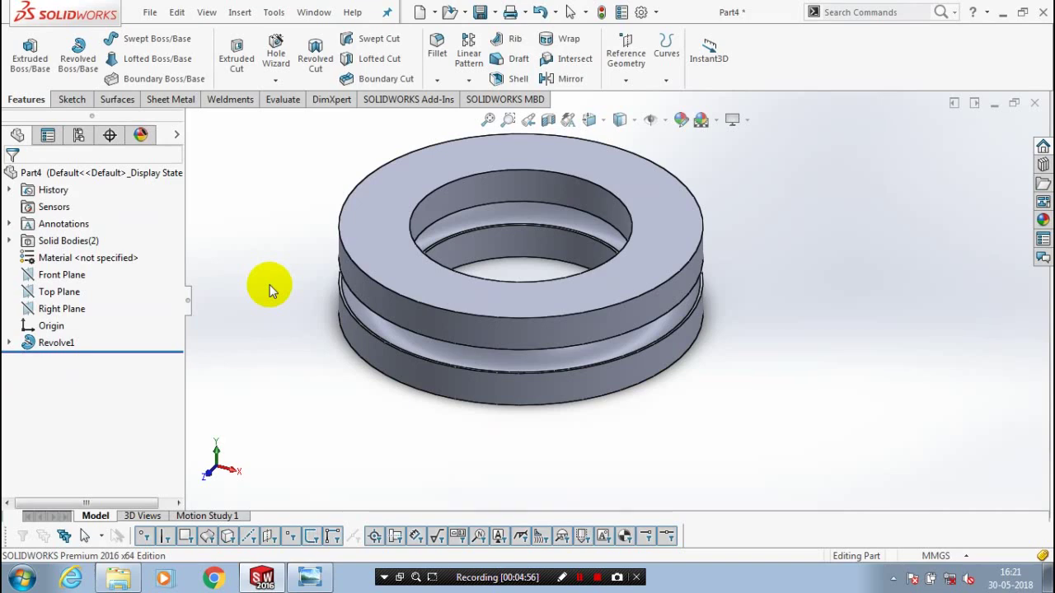
Apply a section view through the Front Plane to expose the cross-section of both races
middle_click_drag(270, 285, 223, 252)
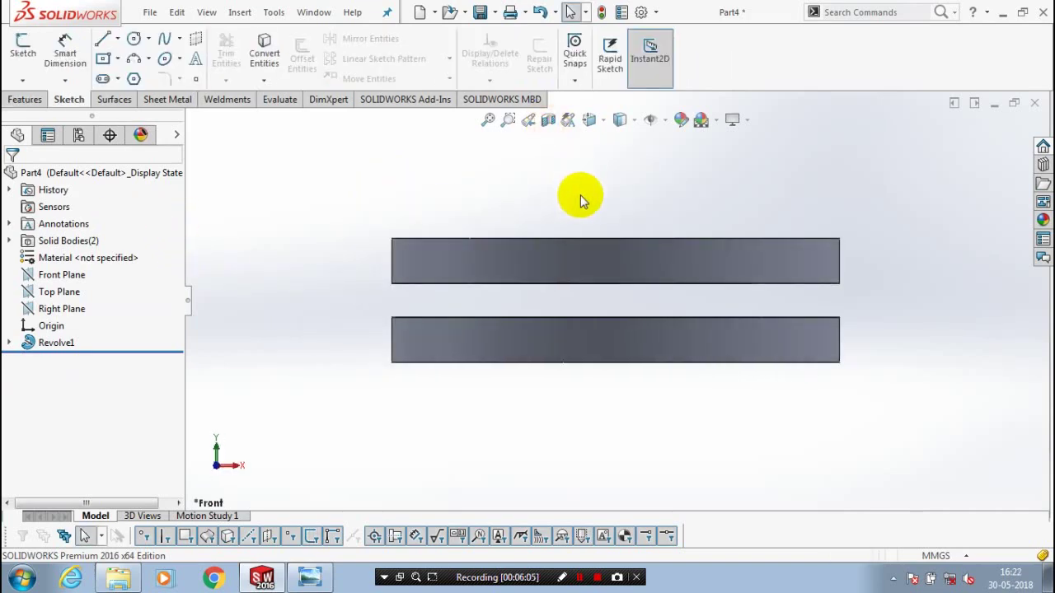
middle_click_drag(581, 200, 523, 255)
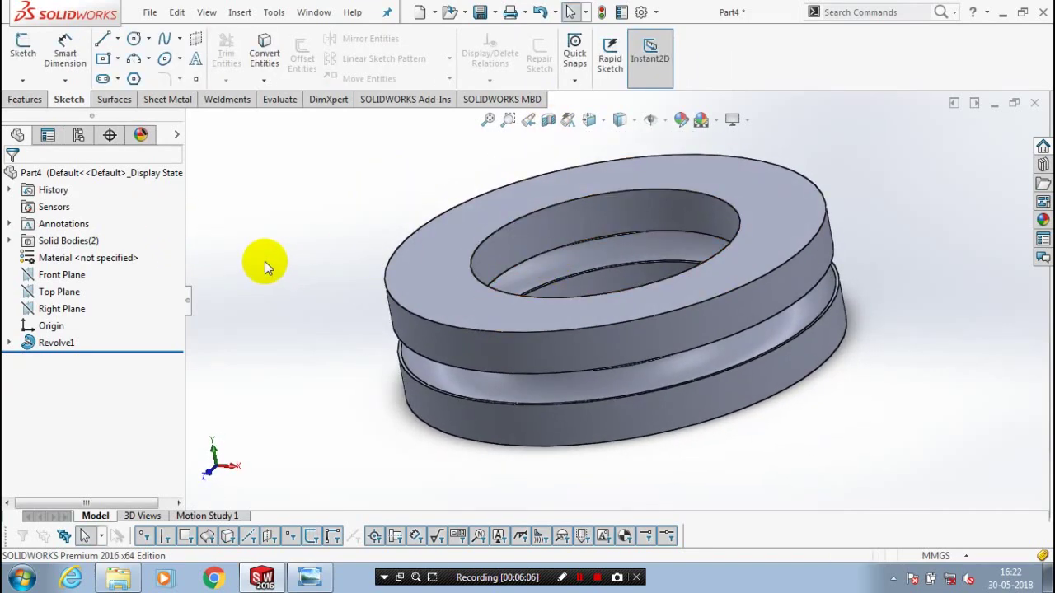
left_click(71, 278)
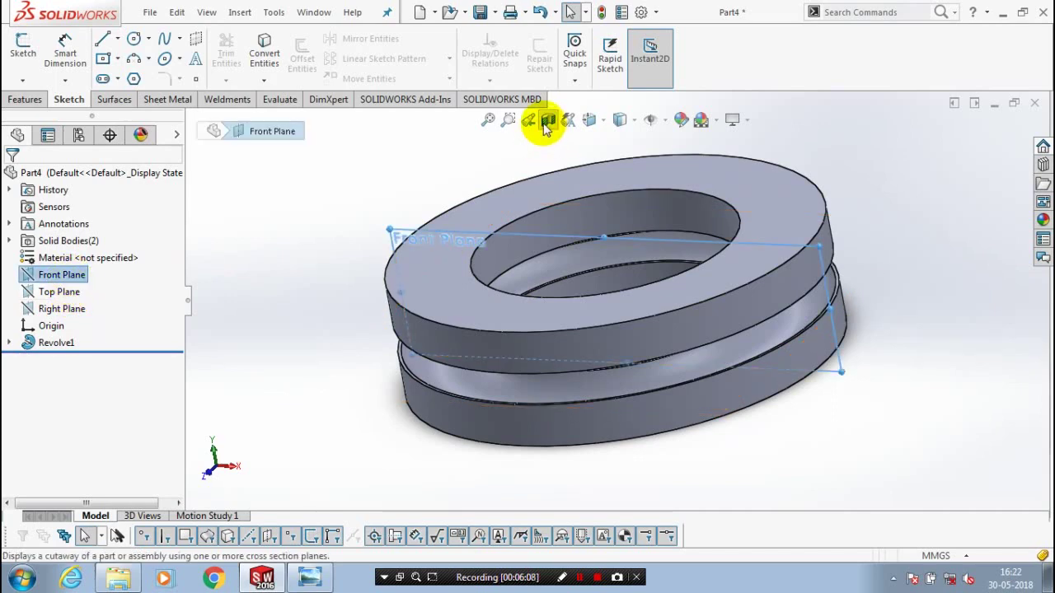
left_click(547, 122)
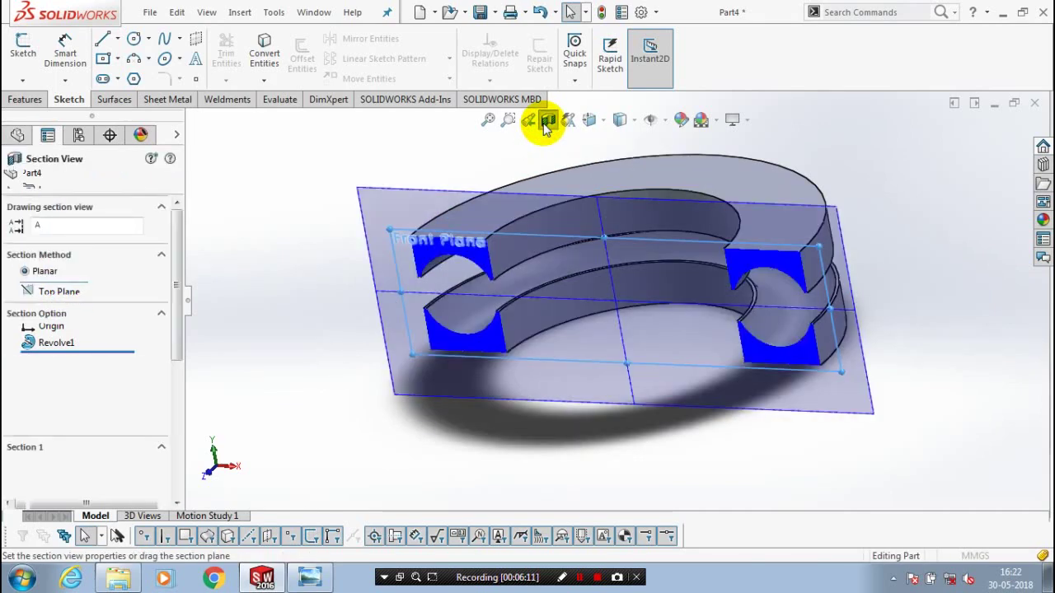
left_click(547, 122)
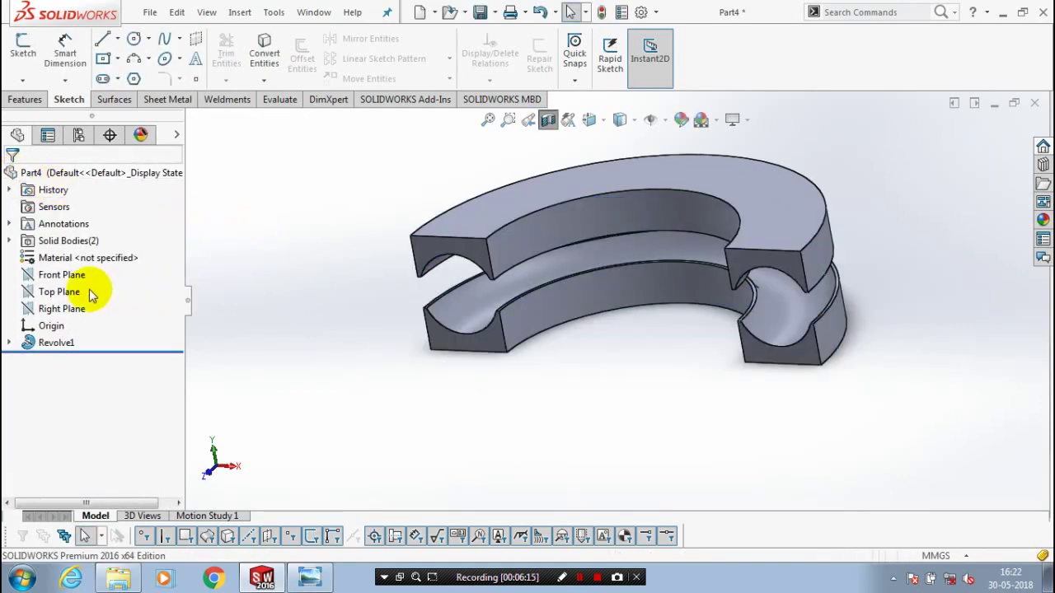
On the Front Plane, sketch a circle of about 8.45 mm radius centered between the two race grooves on the bearing's left side
left_click(62, 274)
left_click(23, 49)
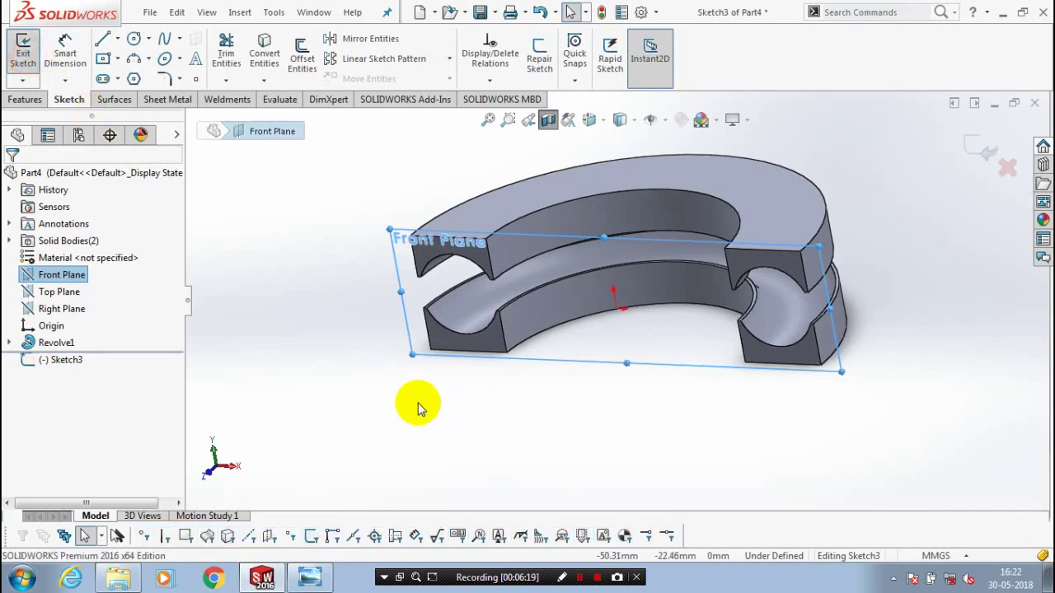
key("space")
left_click(586, 381)
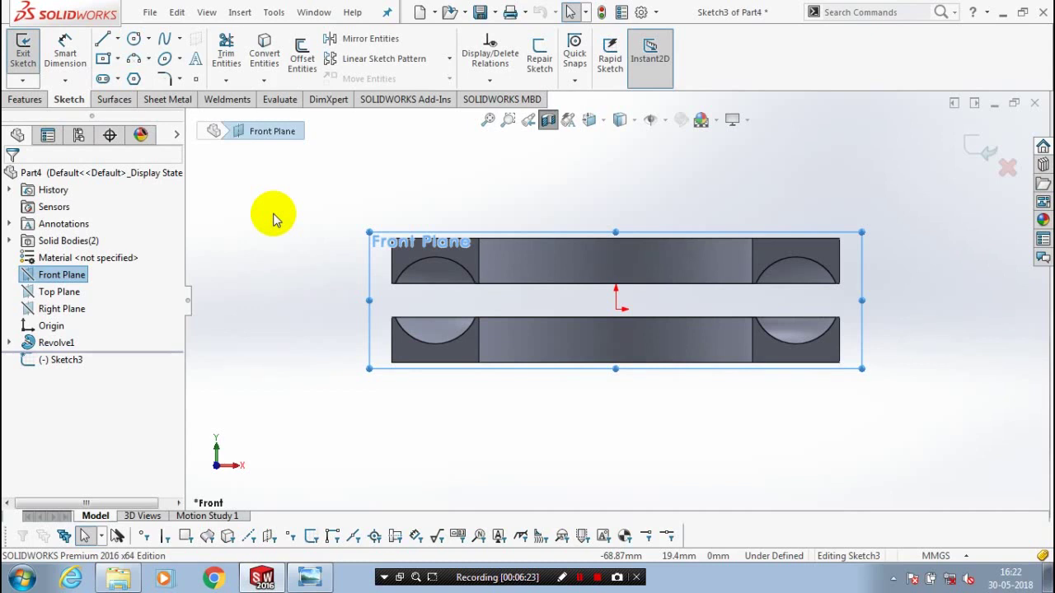
left_click(133, 39)
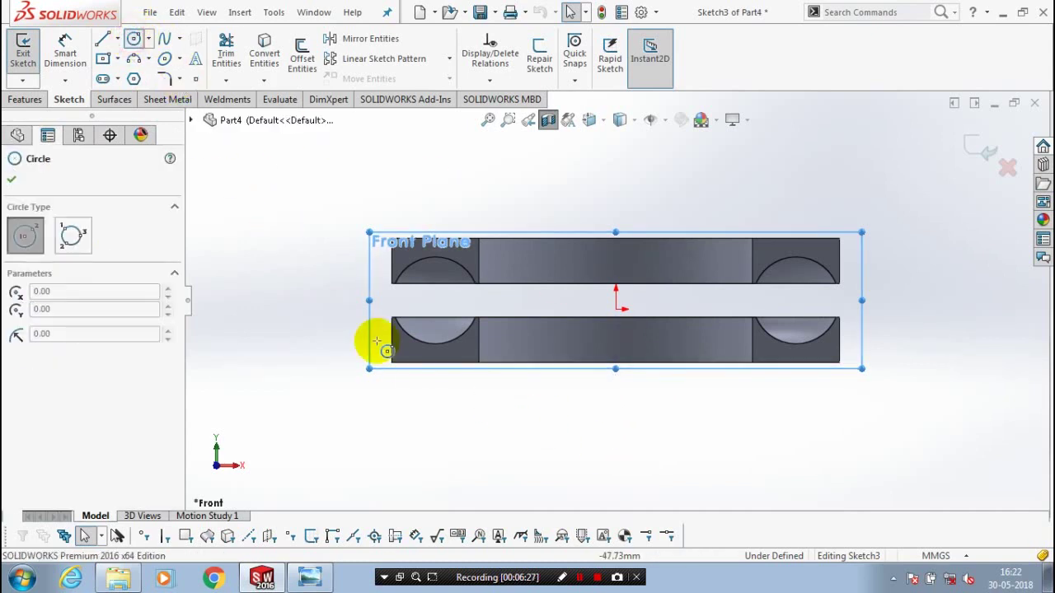
left_click(436, 303)
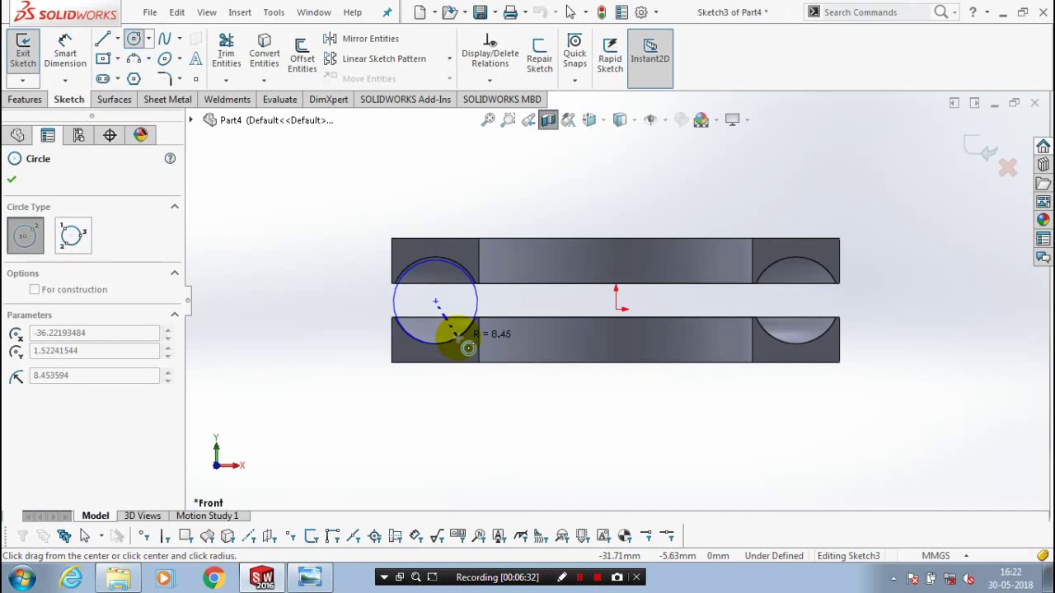
left_click(455, 336)
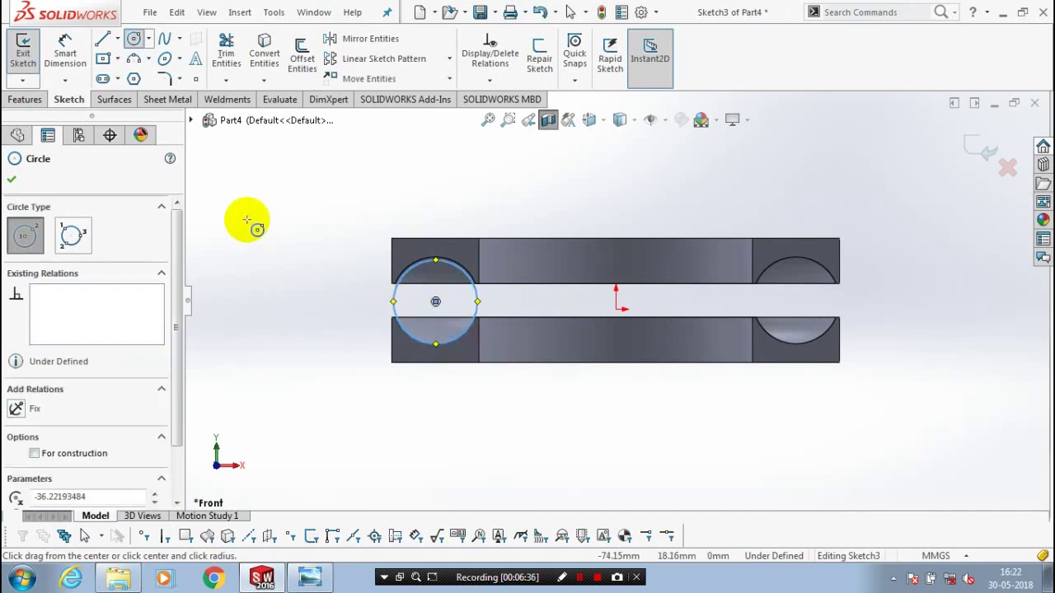
left_click(13, 181)
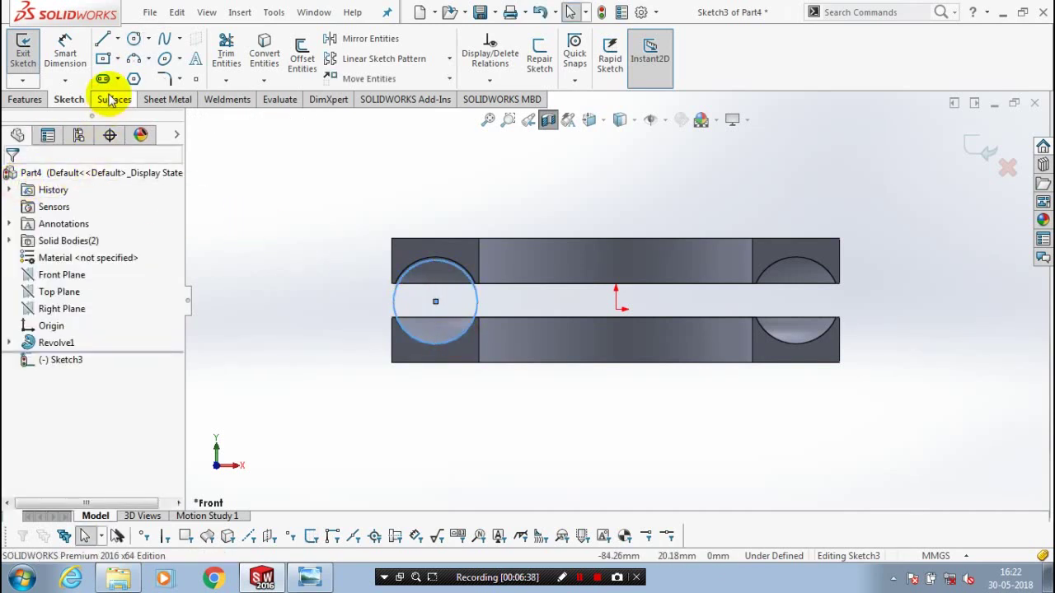
Dimension the circle's diameter and set it to 17 mm
left_click(64, 48)
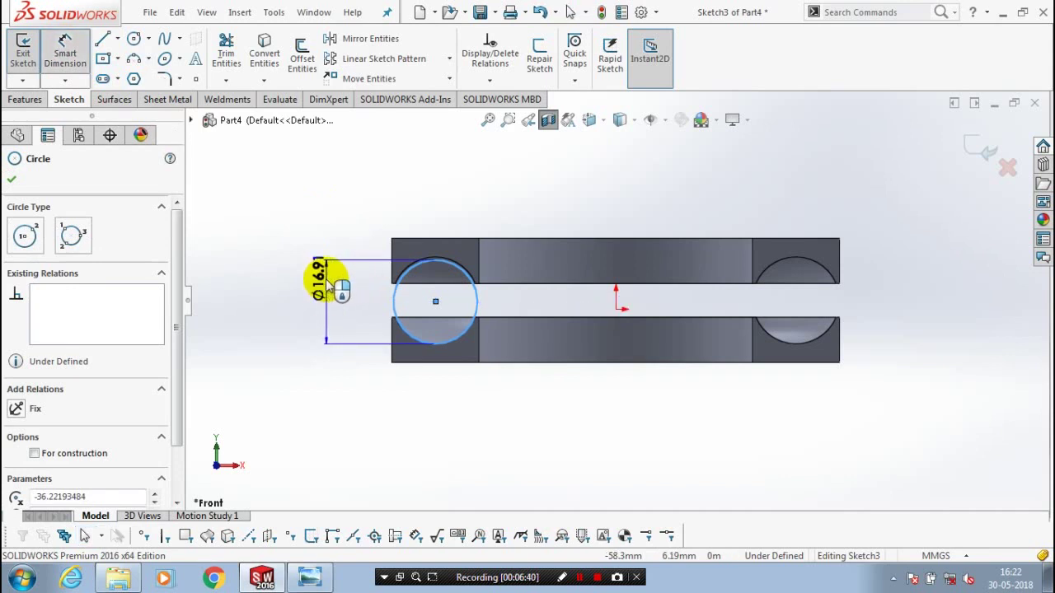
left_click(331, 307)
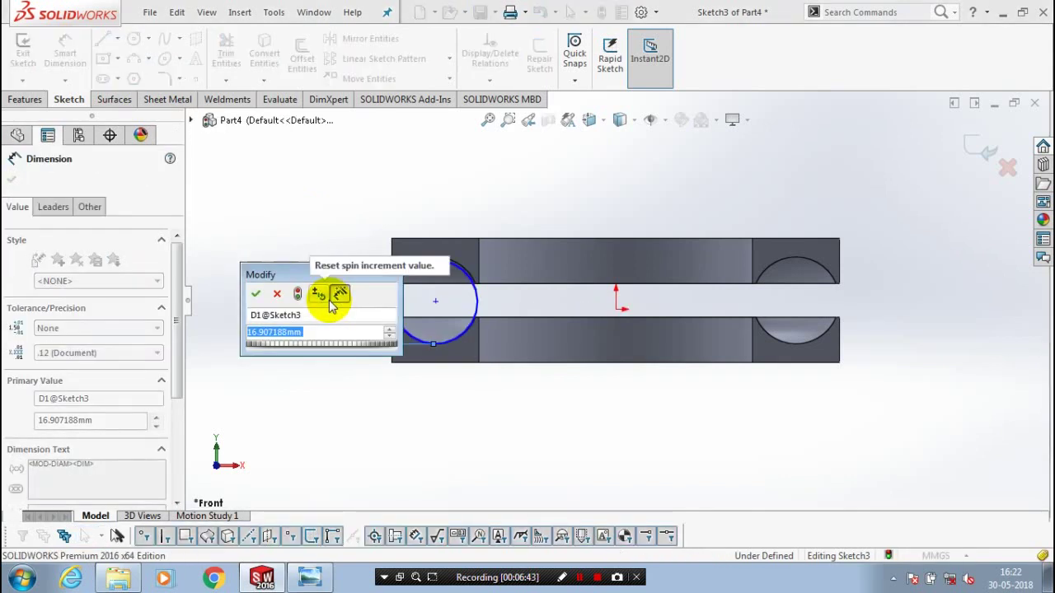
type("17")
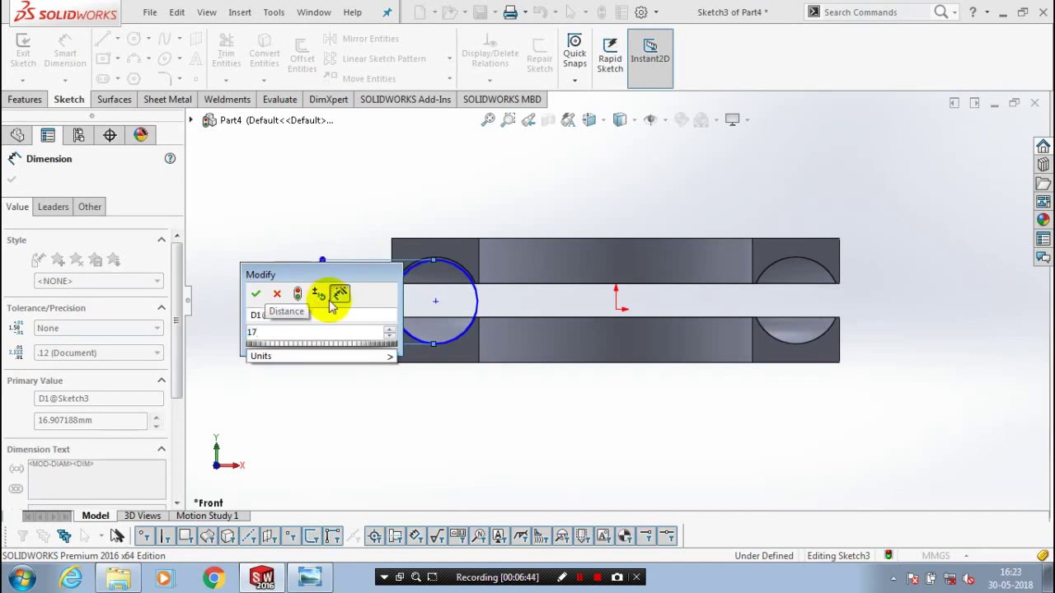
key("Return")
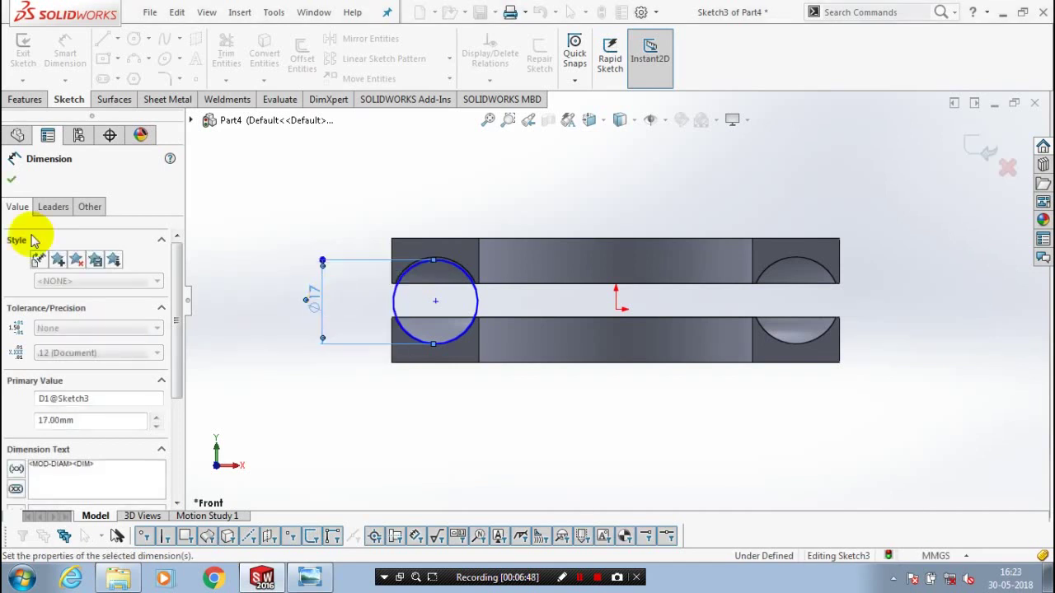
left_click(12, 179)
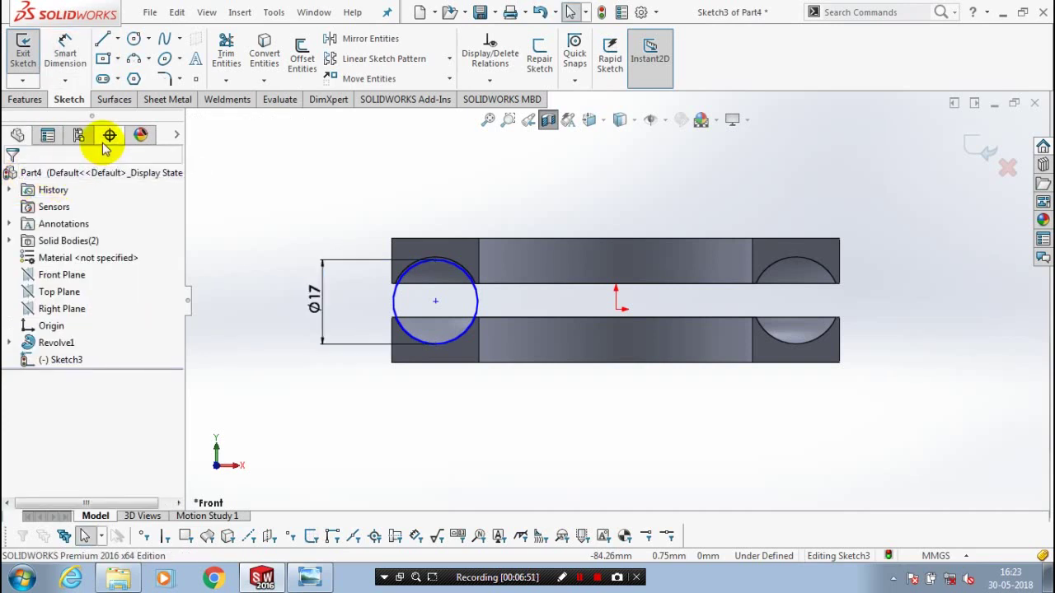
Draw a horizontal line across the circle through its center, ending on the circle at both sides
right_click_drag(537, 330, 452, 301)
scroll(452, 302, "down", 2)
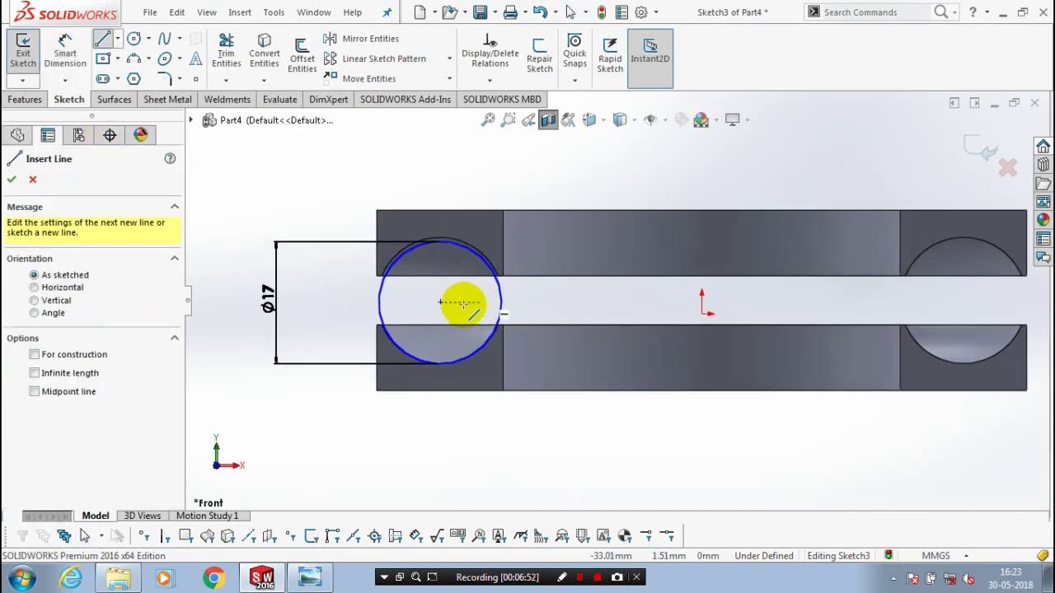
left_click(378, 301)
left_click(500, 301)
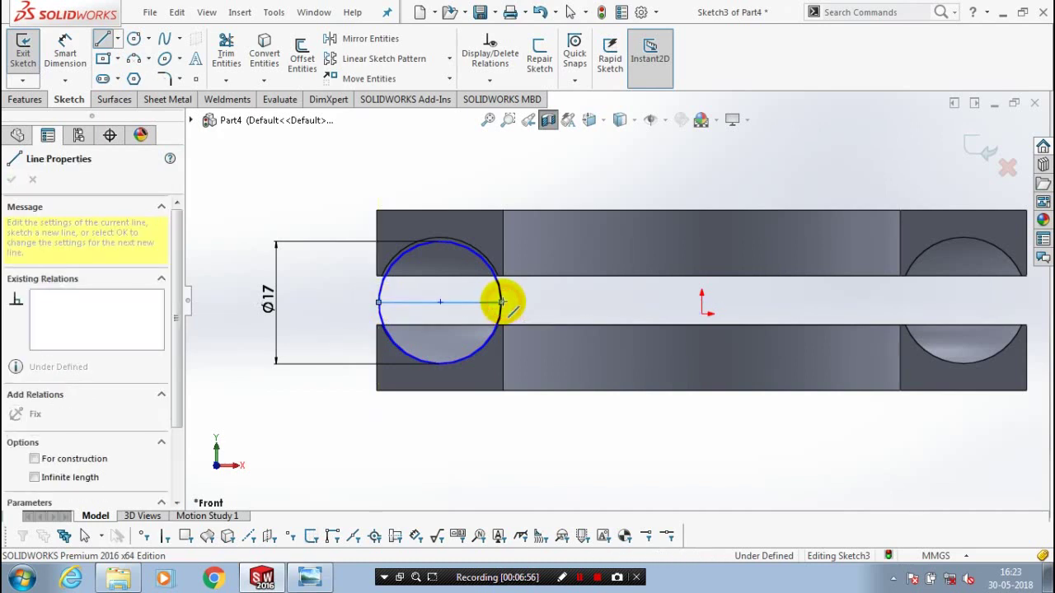
key("Escape")
key("Escape")
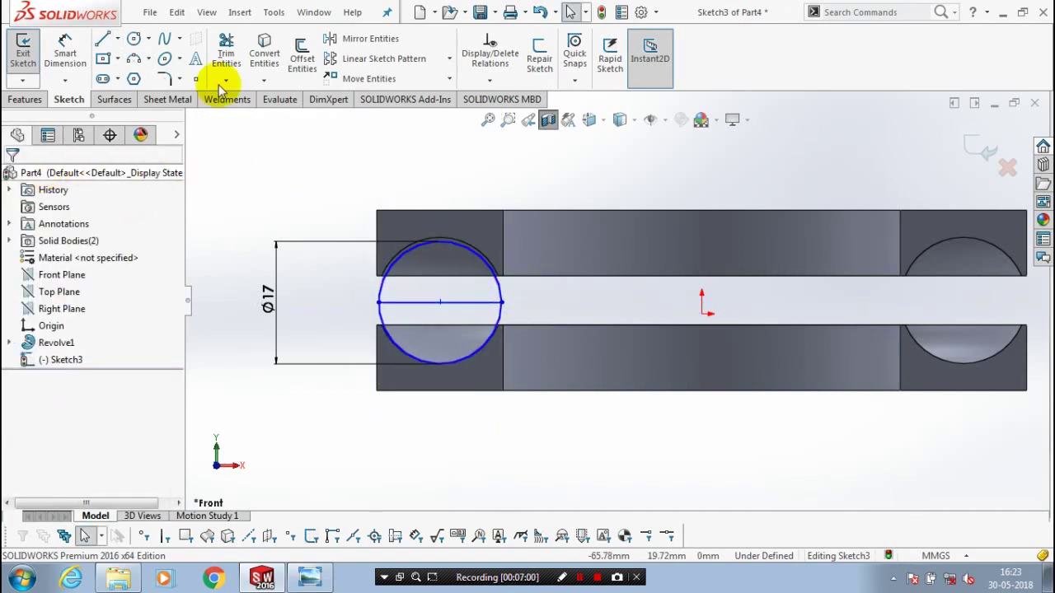
Power trim the circle's upper half, keeping the lower semicircle closed by the horizontal line
left_click(224, 82)
left_click(224, 100)
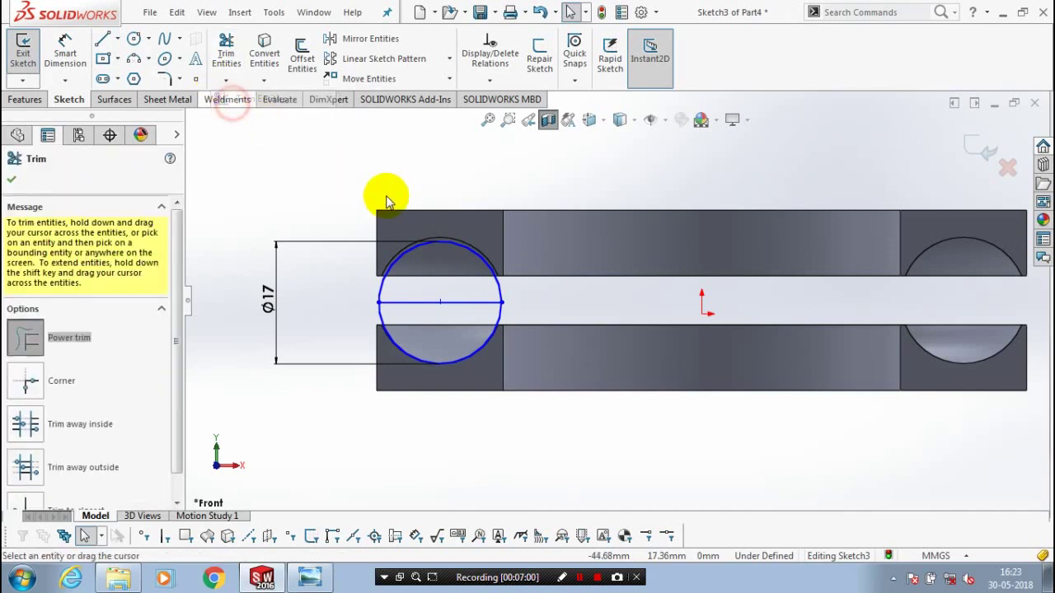
left_click_drag(420, 215, 441, 264)
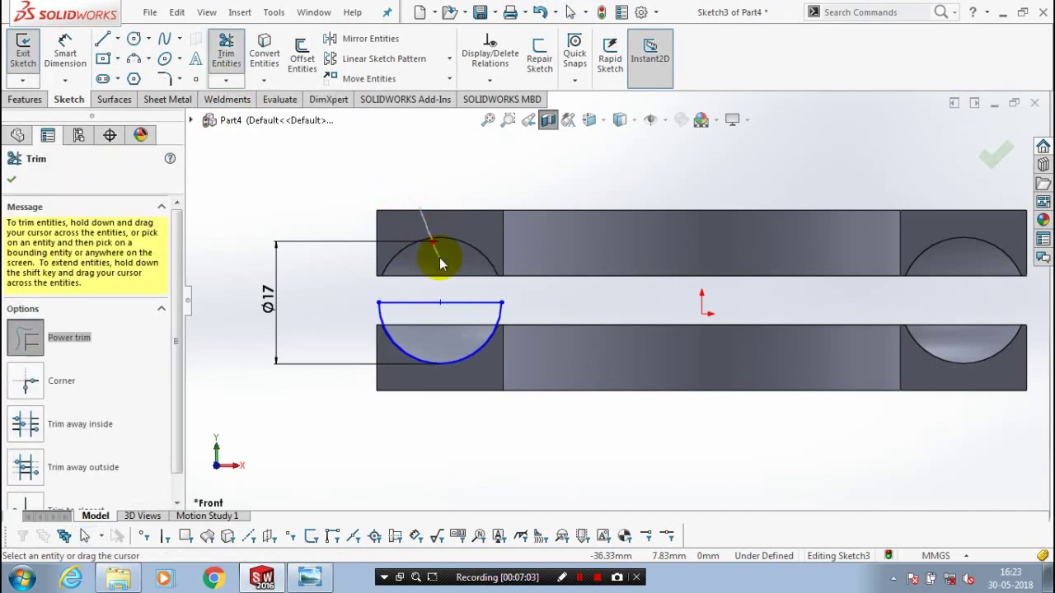
left_click(11, 180)
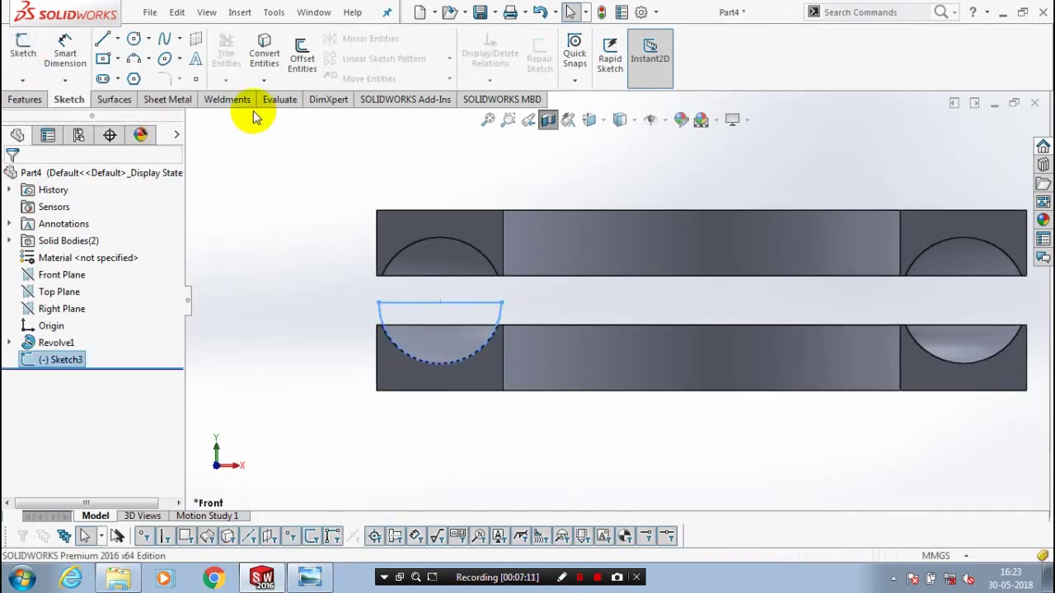
Revolve the semicircle sketch 360 degrees about its straight edge to form a ball, with merge result enabled
left_click(24, 98)
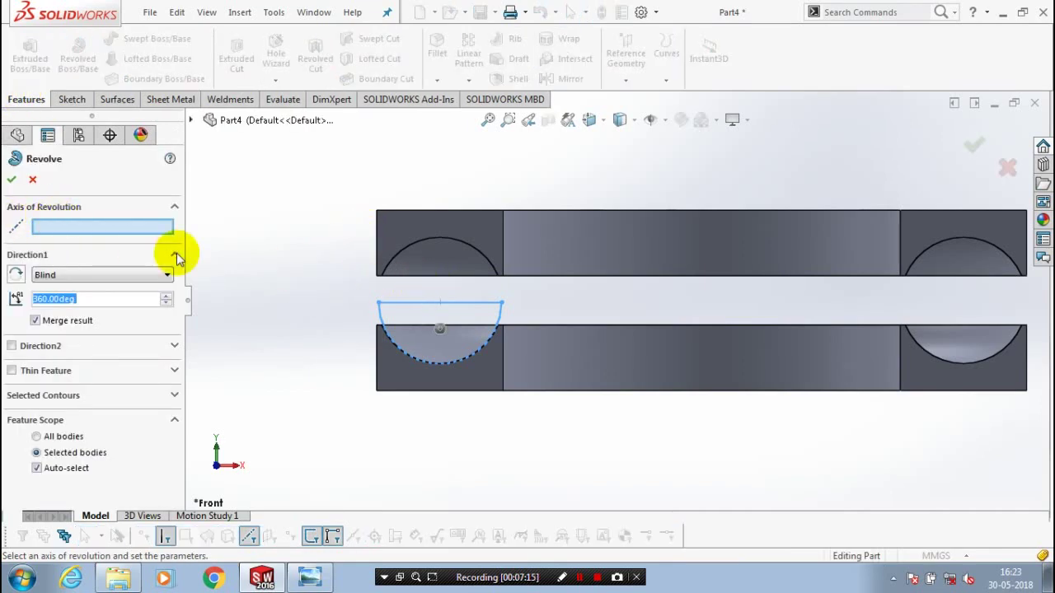
left_click(17, 182)
left_click(17, 180)
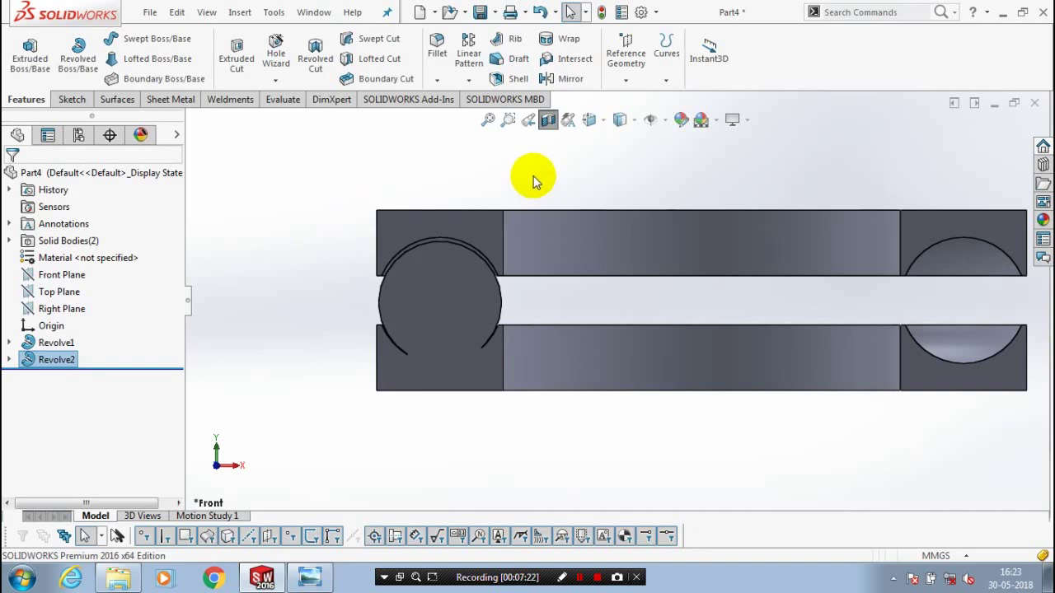
Turn off the section view and check the ball's position between the two races from outside
left_click(548, 124)
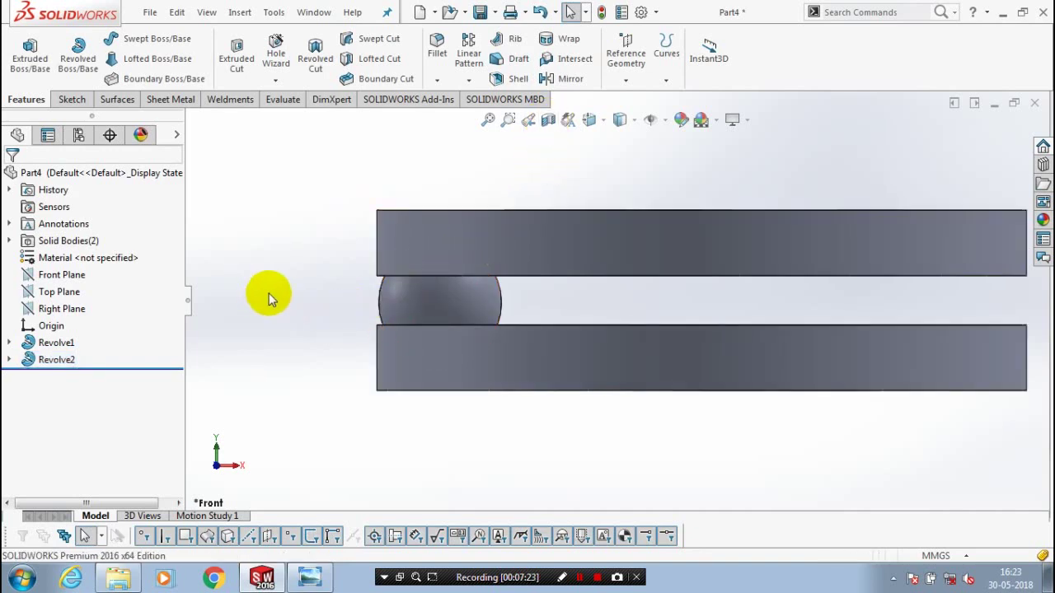
scroll(269, 294, "up", 4)
middle_click_drag(421, 355, 455, 266)
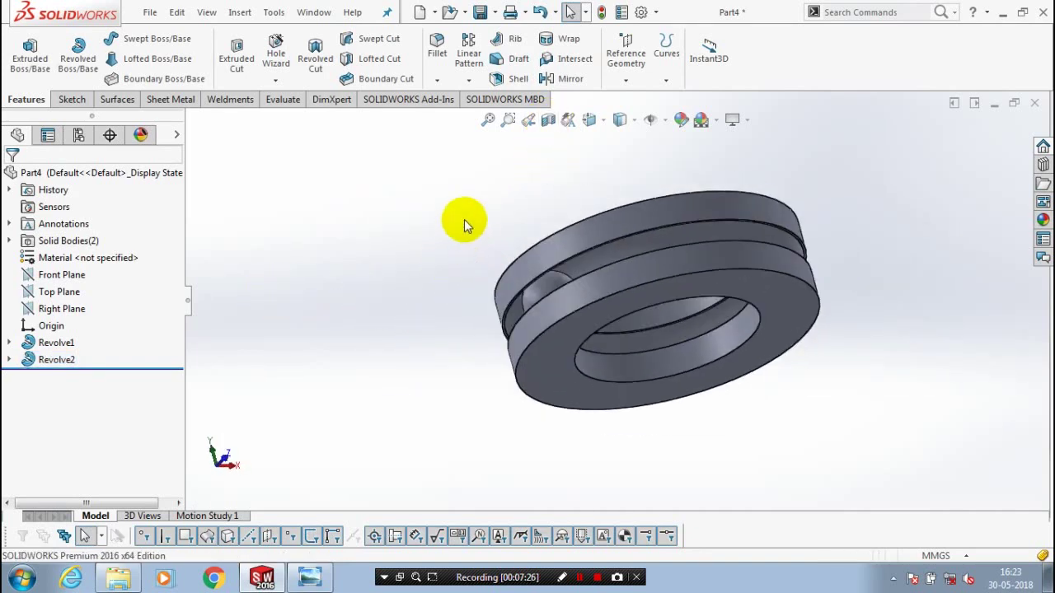
scroll(427, 168, "down", 2)
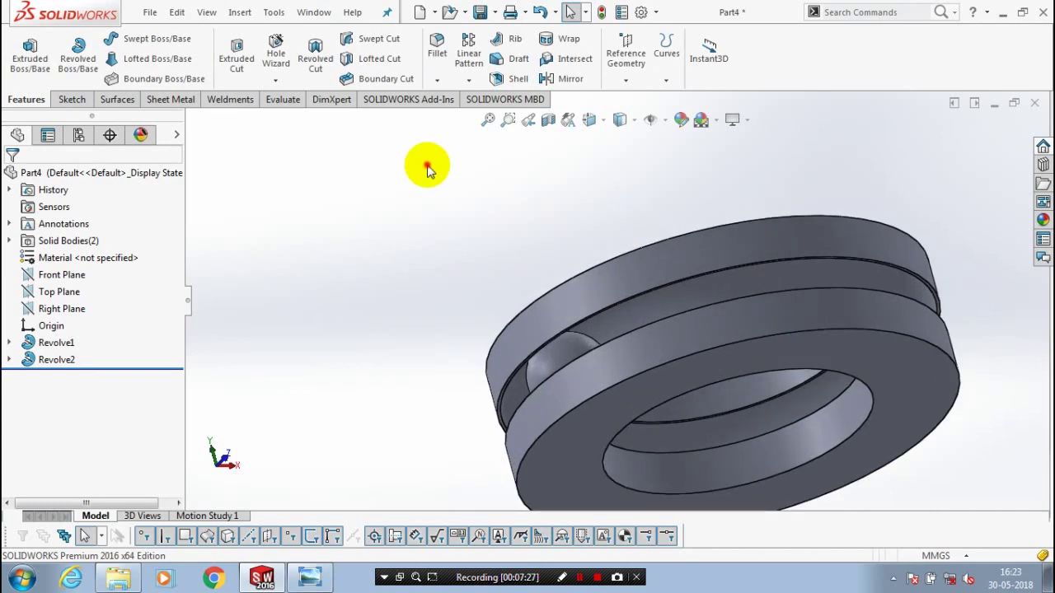
left_click(427, 165)
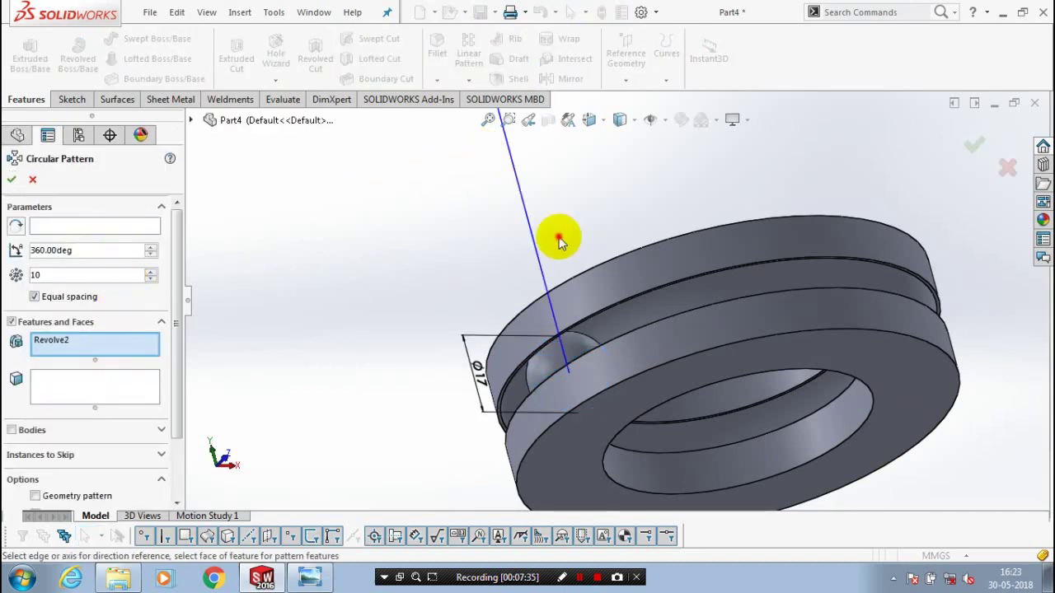
Circular-pattern the ball about the race's round face, with 10 equally spaced instances over 360 degrees
left_click(700, 338)
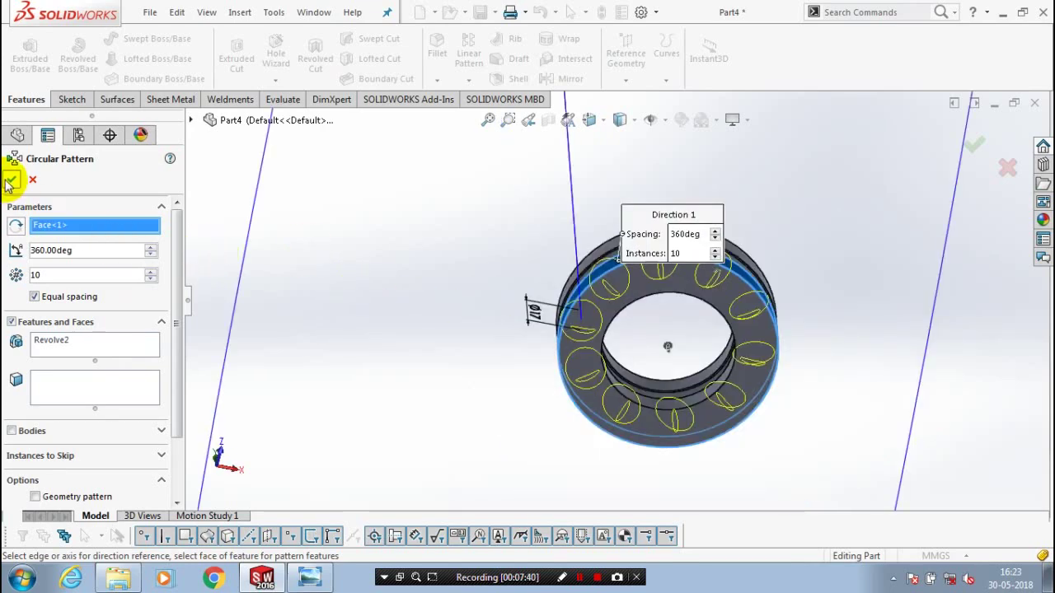
left_click(12, 180)
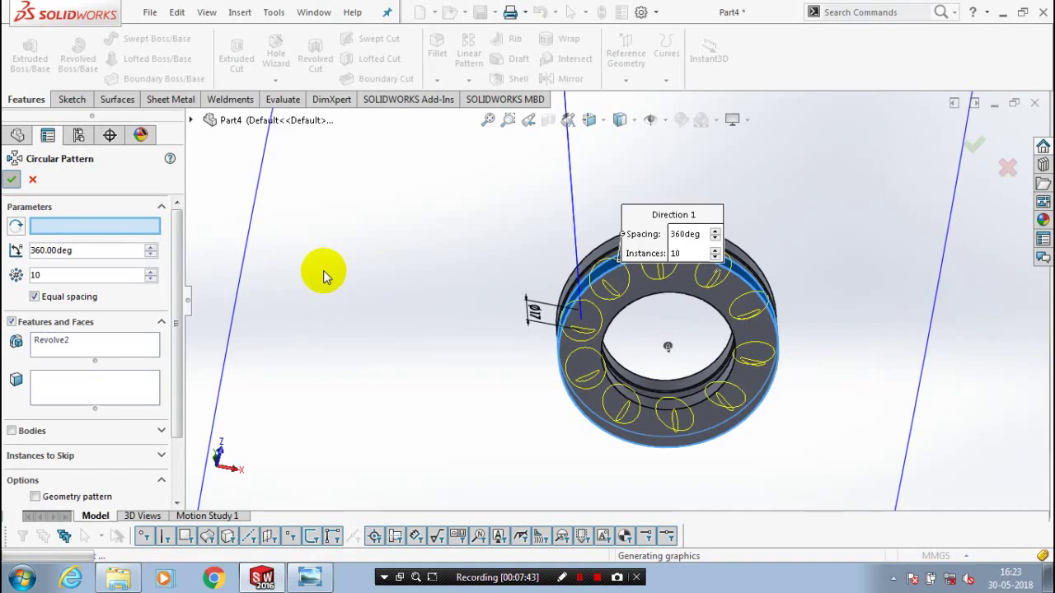
middle_click_drag(323, 276, 500, 290)
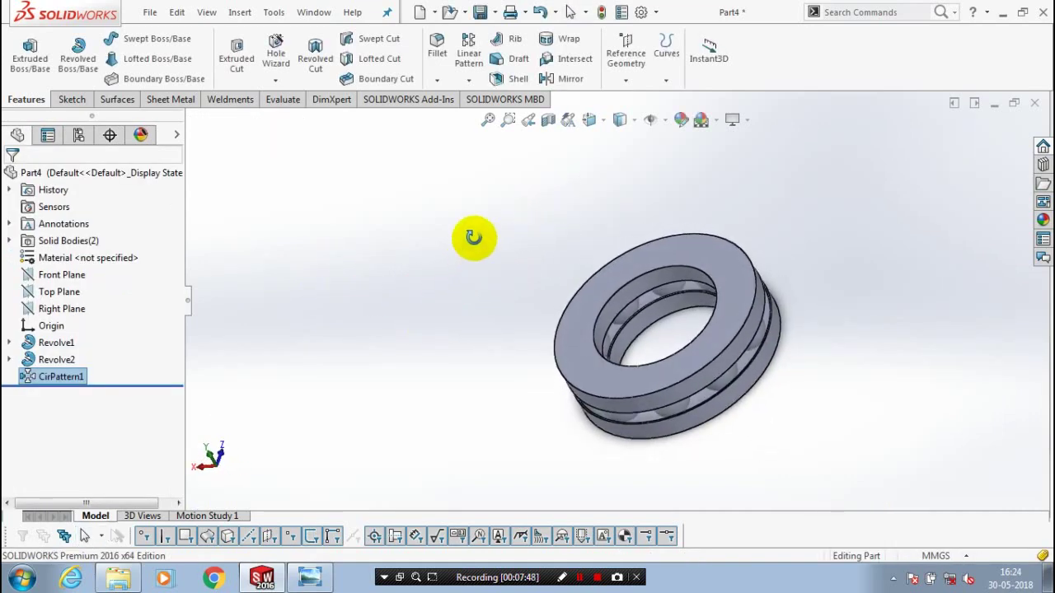
middle_click_drag(466, 343, 555, 325)
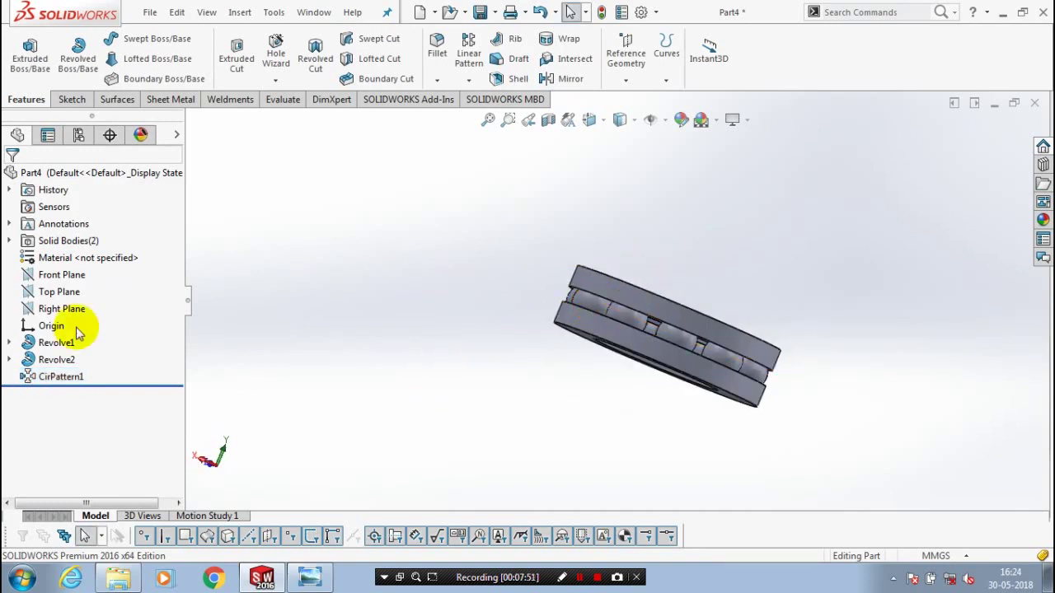
Apply a light yellow colour to the ball feature Revolve2 and its circular pattern CirPattern1
left_click(51, 359)
right_click(56, 360)
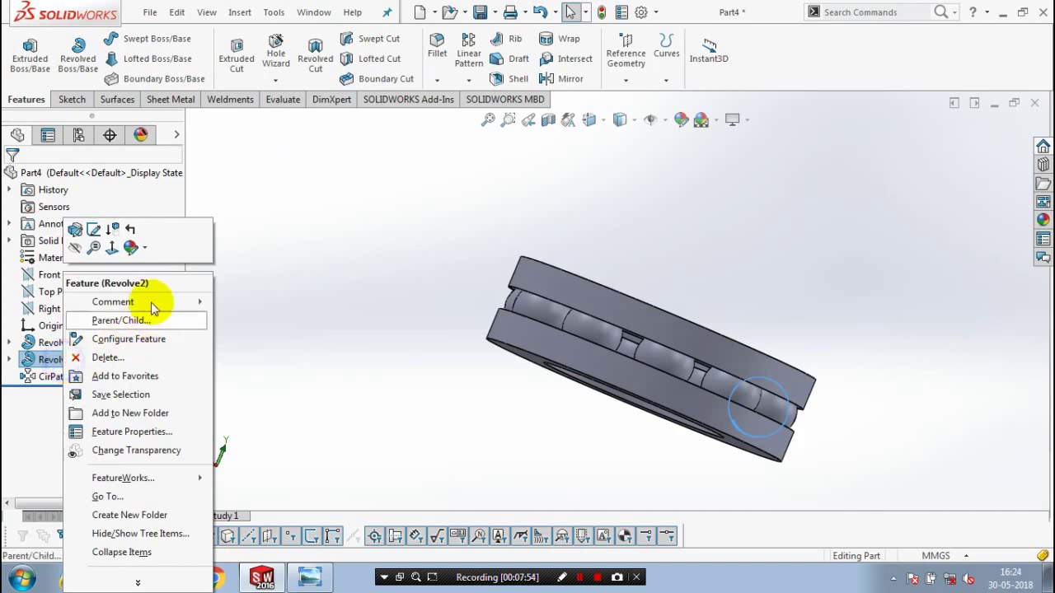
left_click(145, 250)
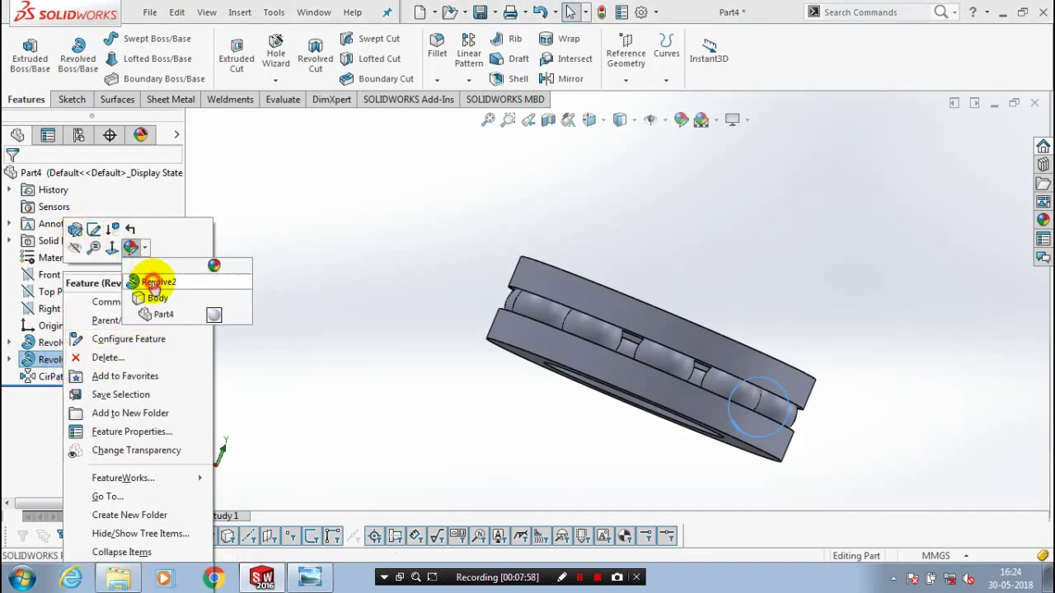
left_click(150, 280)
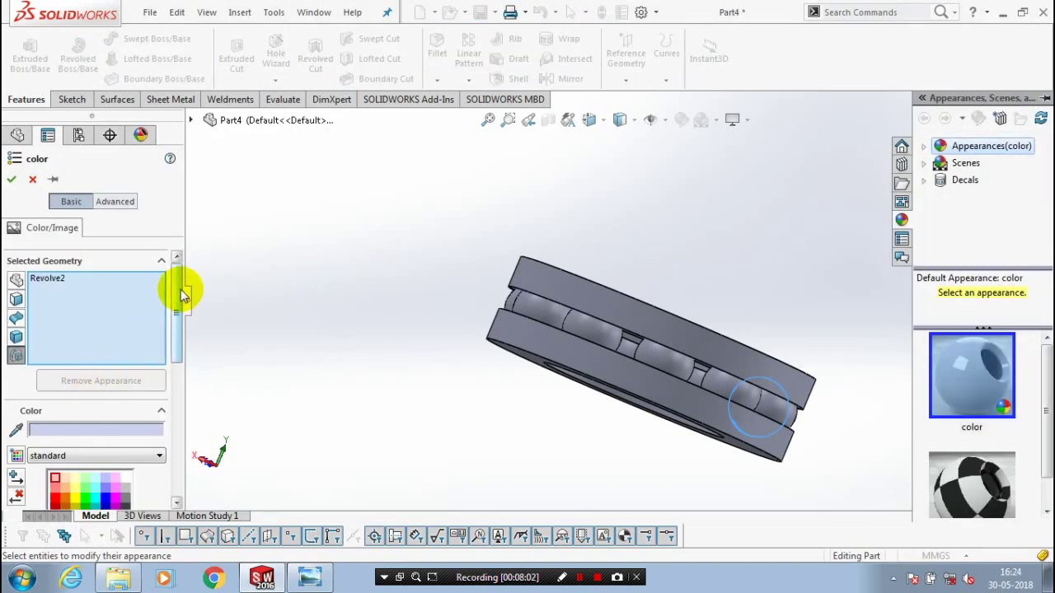
scroll(180, 290, "down", 2)
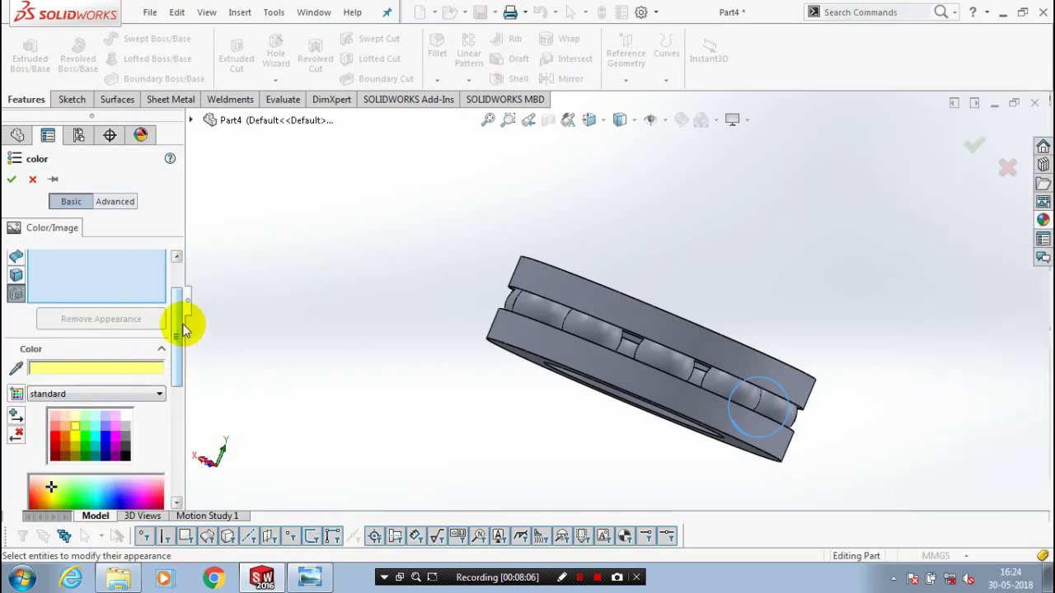
scroll(183, 328, "up", 2)
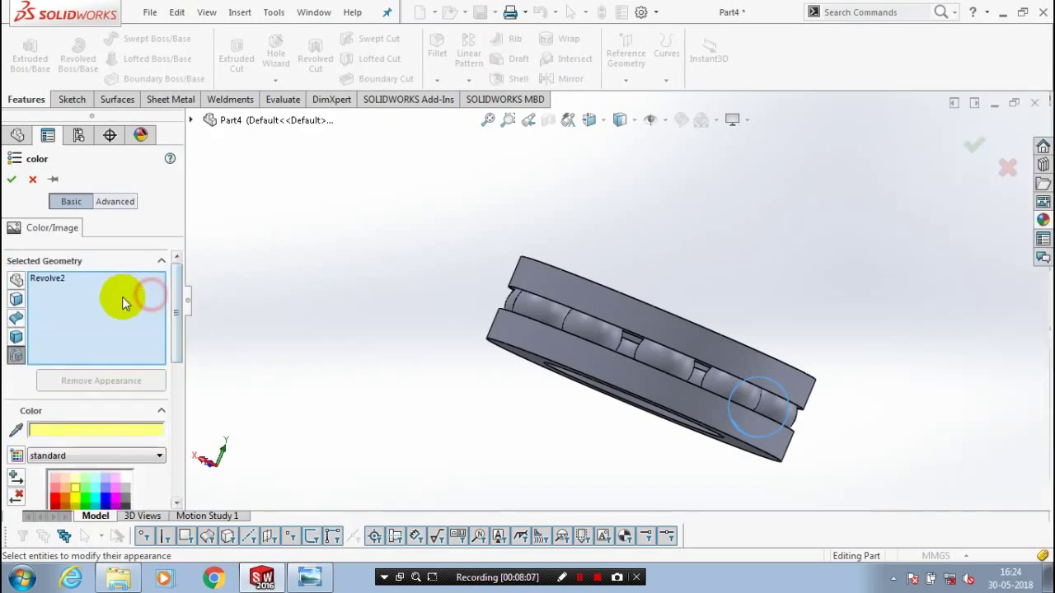
left_click(189, 122)
left_click(248, 324)
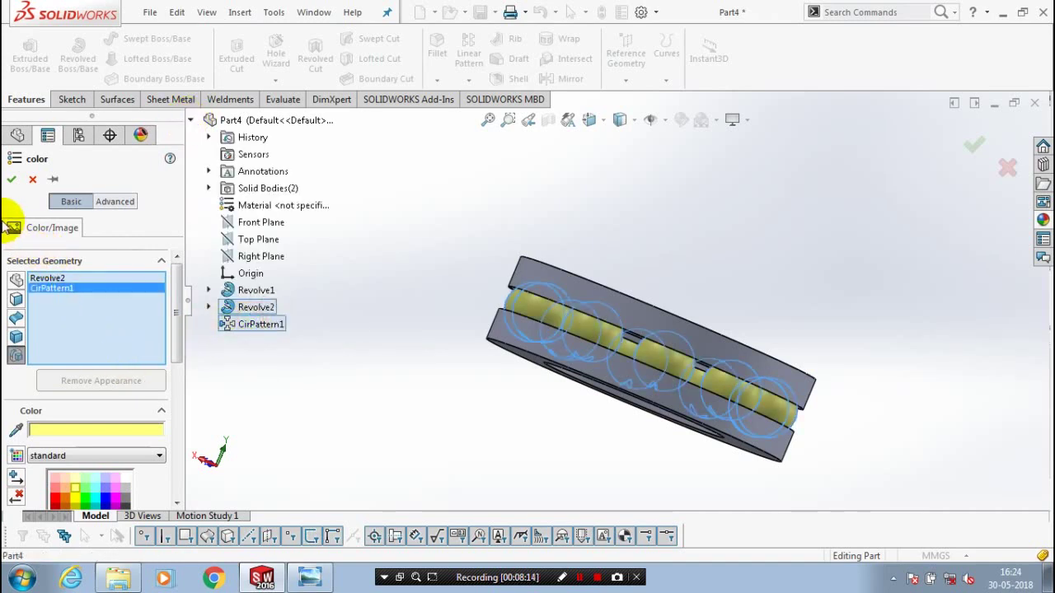
left_click(7, 178)
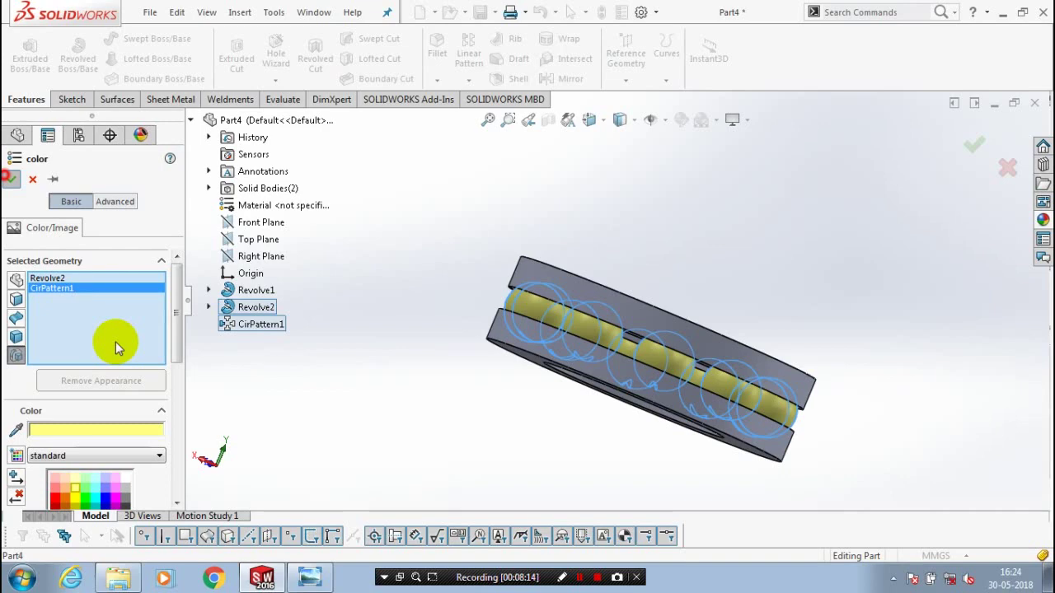
Apply a dark yellow (olive) colour to the two races, feature Revolve1
left_click(50, 342)
right_click(49, 342)
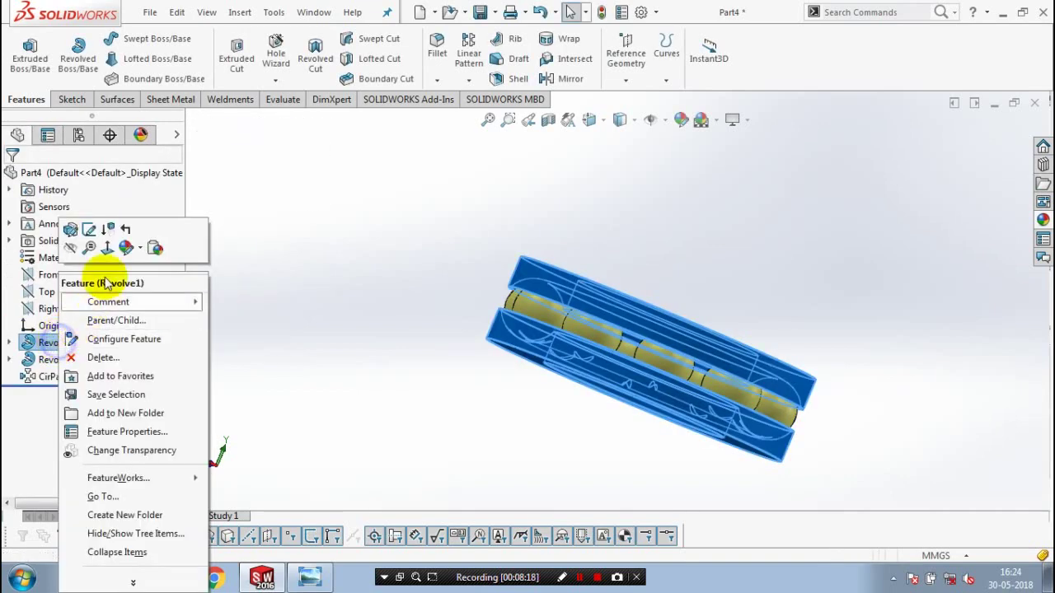
left_click(141, 247)
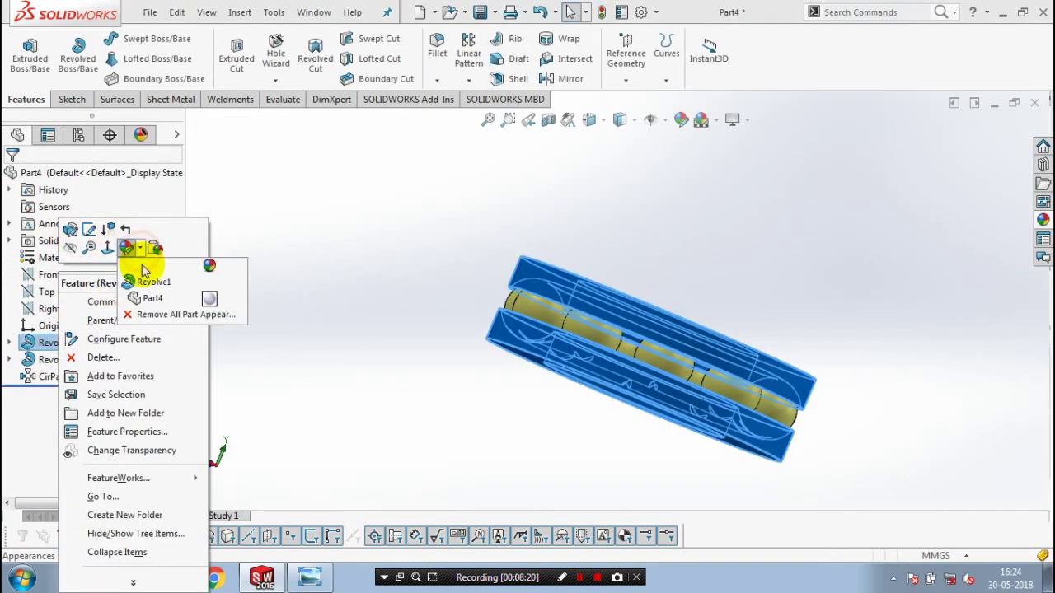
left_click(142, 281)
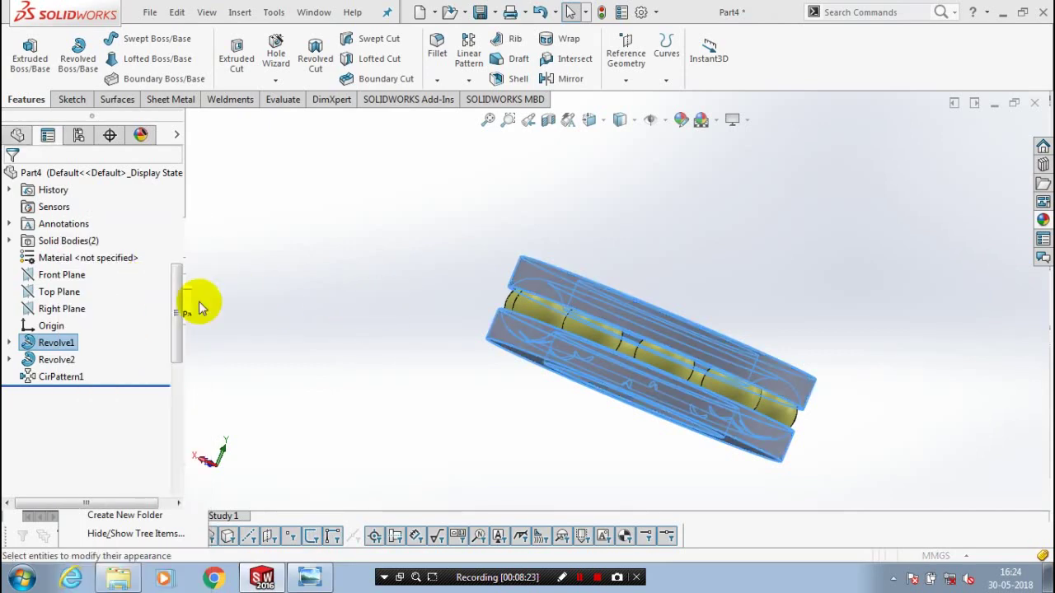
left_click(64, 481)
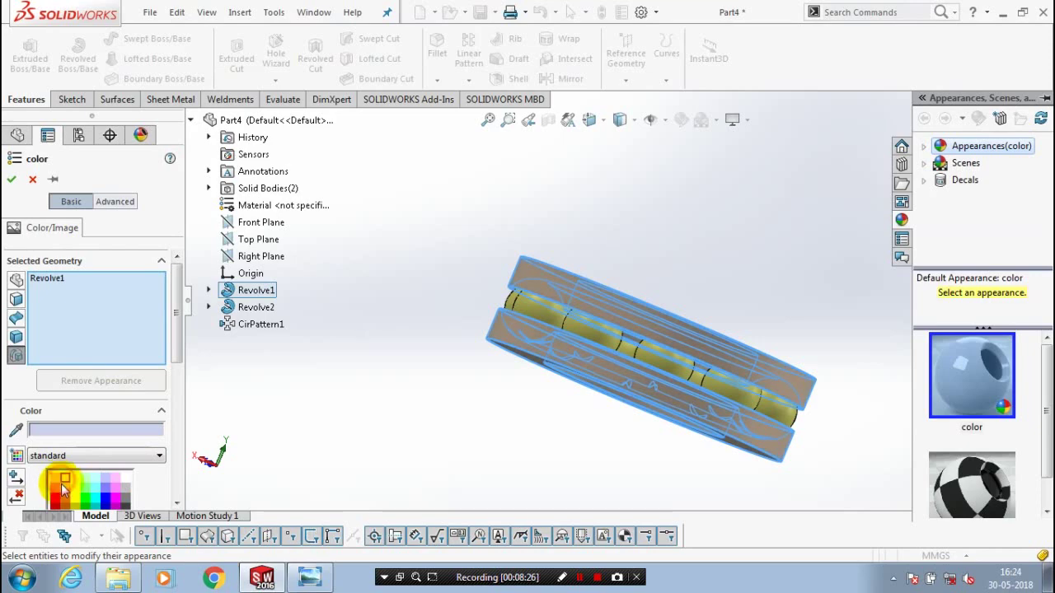
left_click(54, 493)
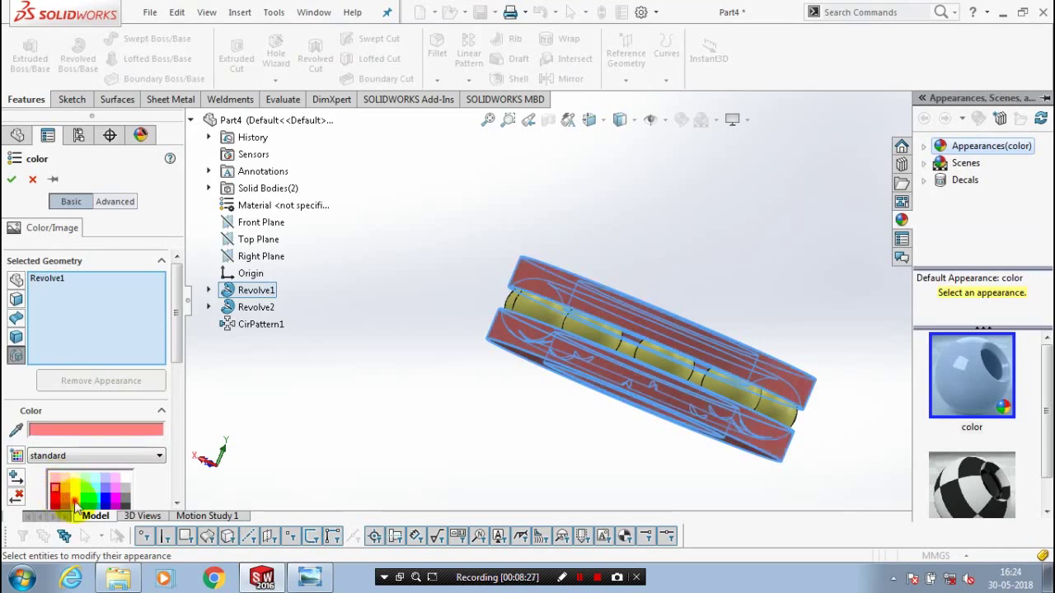
left_click(74, 497)
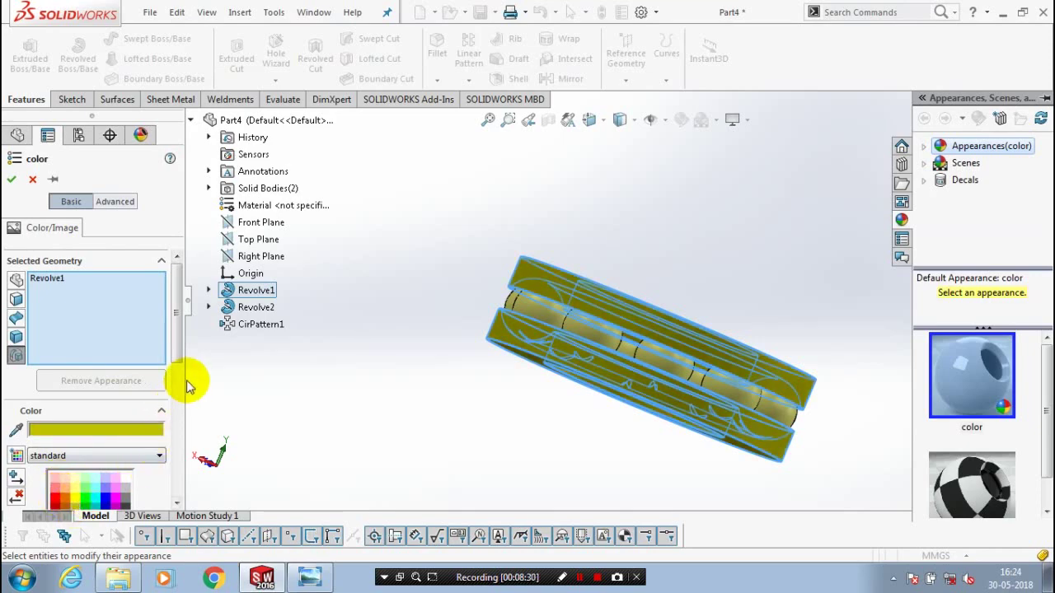
left_click(175, 346)
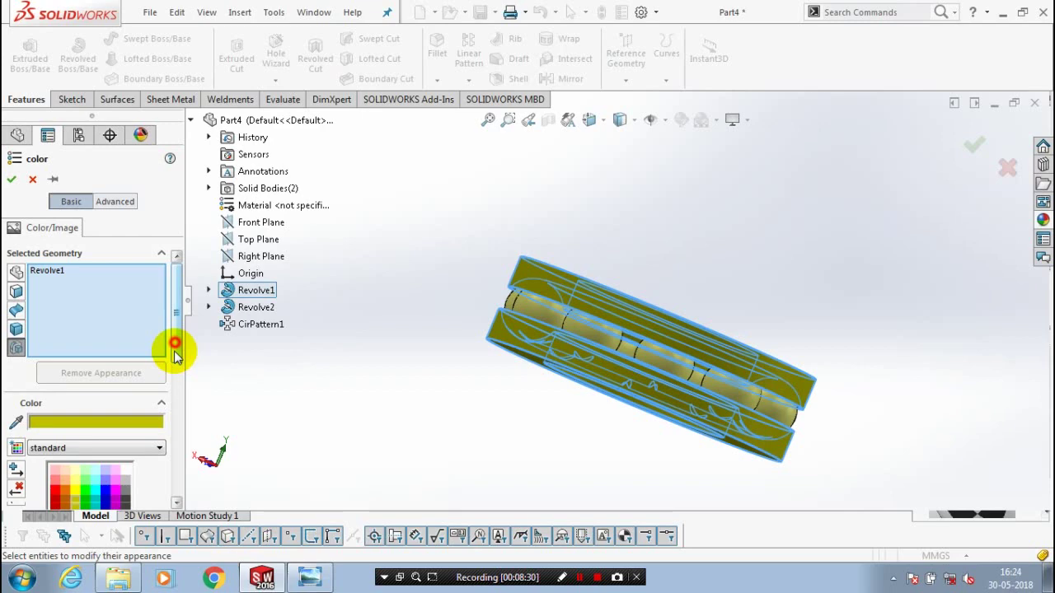
left_click(11, 179)
Examine the coloured bearing from several angles, checking the balls between the two races
middle_click_drag(423, 400, 473, 292)
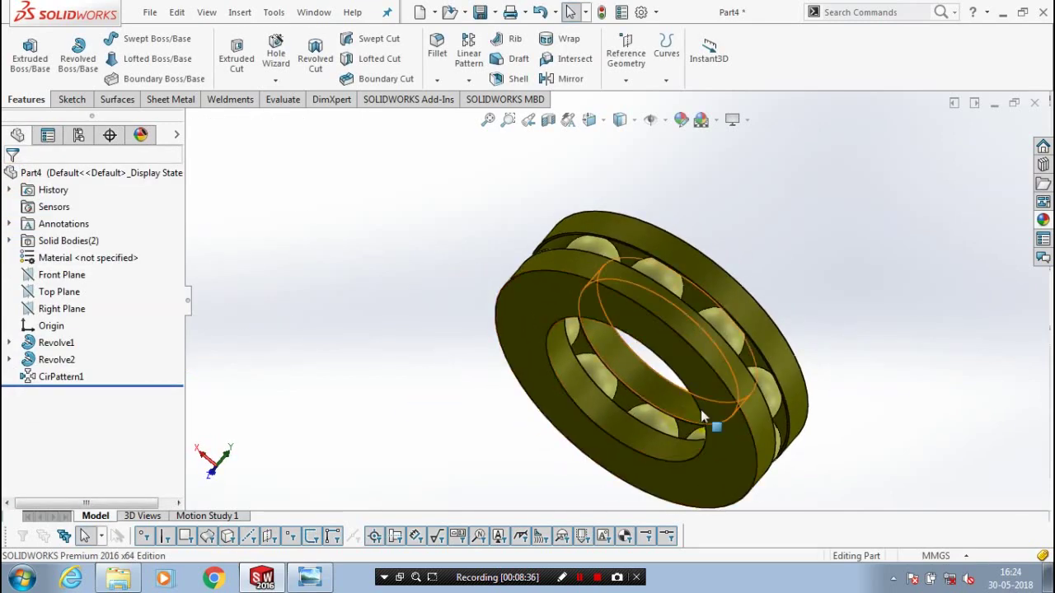
scroll(812, 412, "down", 3)
middle_click_drag(812, 412, 783, 424)
scroll(773, 476, "up", 2)
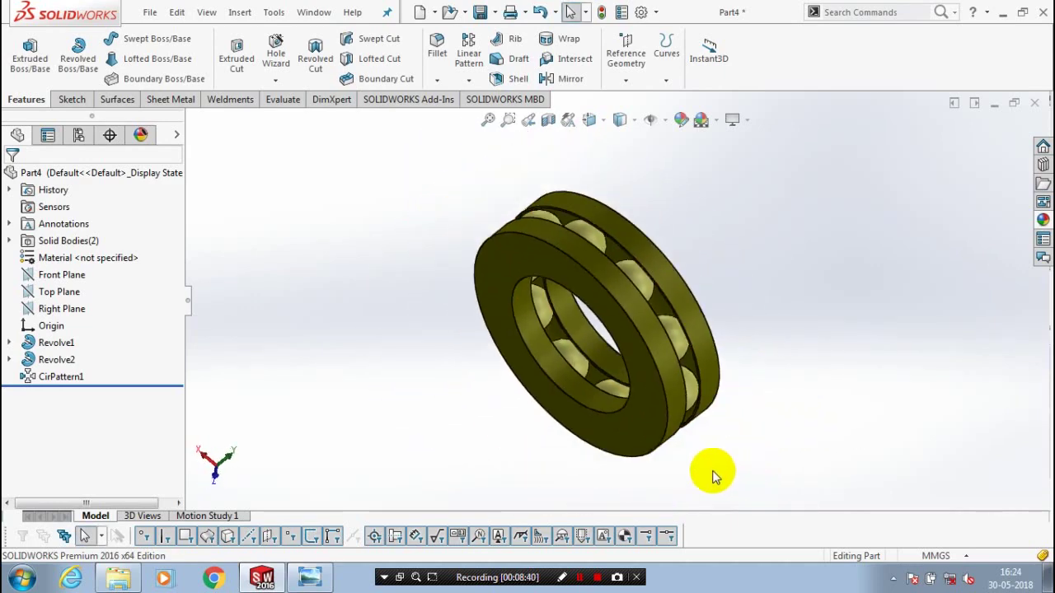
scroll(710, 468, "down", 1)
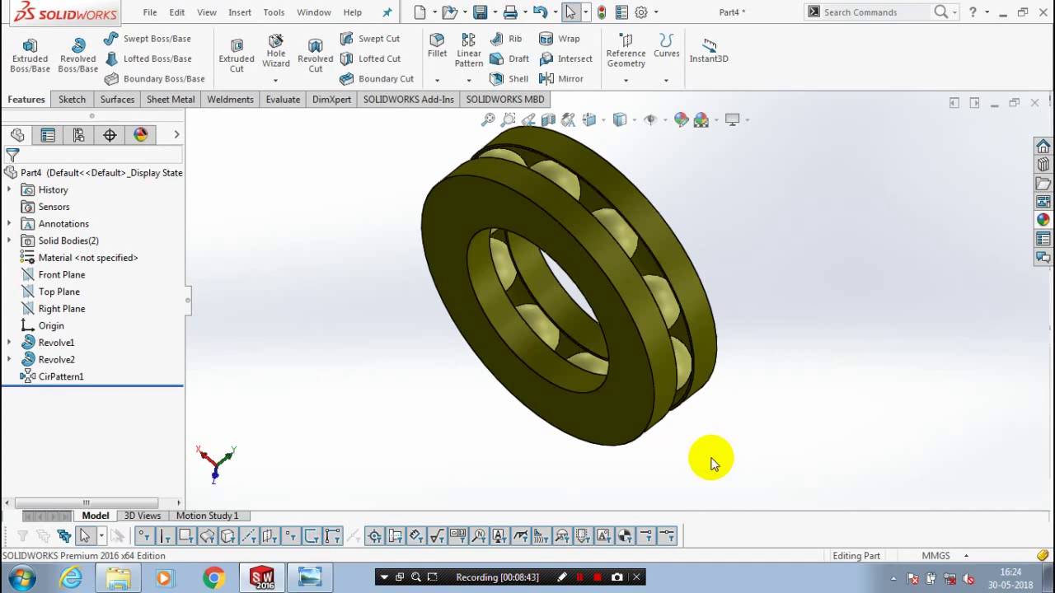
scroll(713, 461, "up", 1)
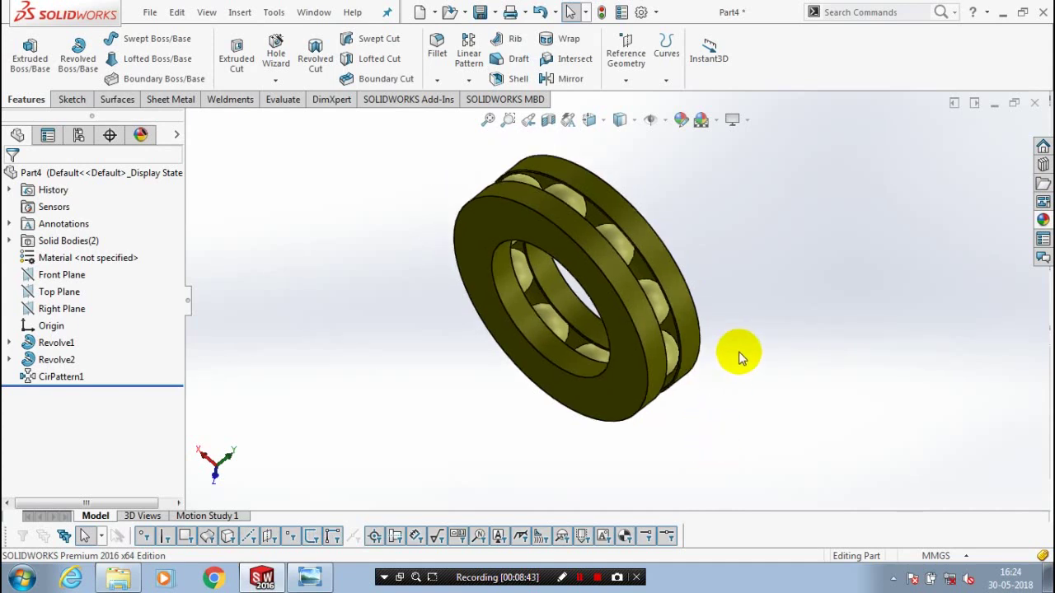
middle_click_drag(736, 354, 596, 393)
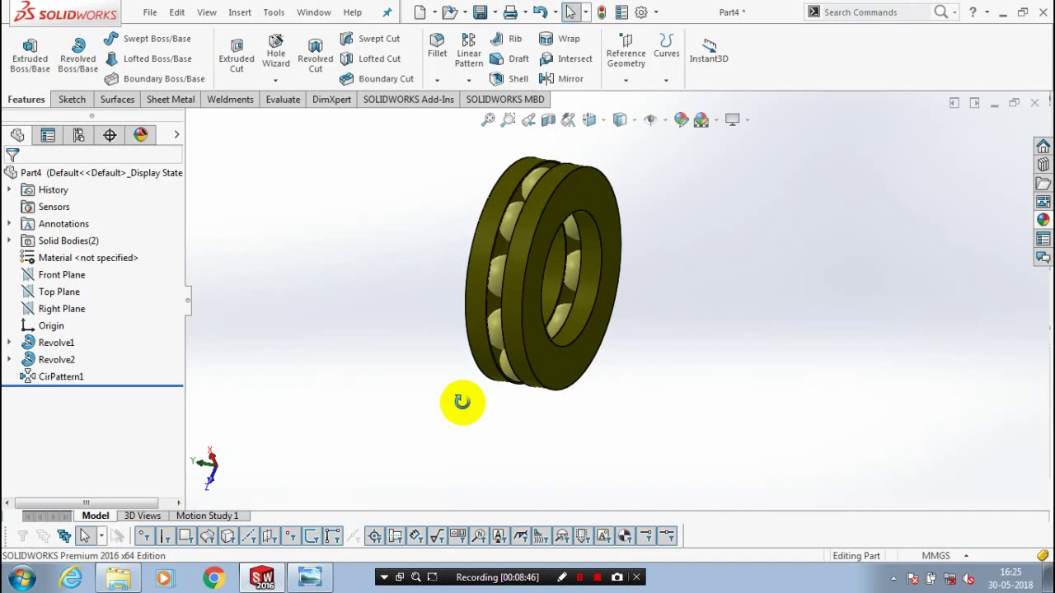